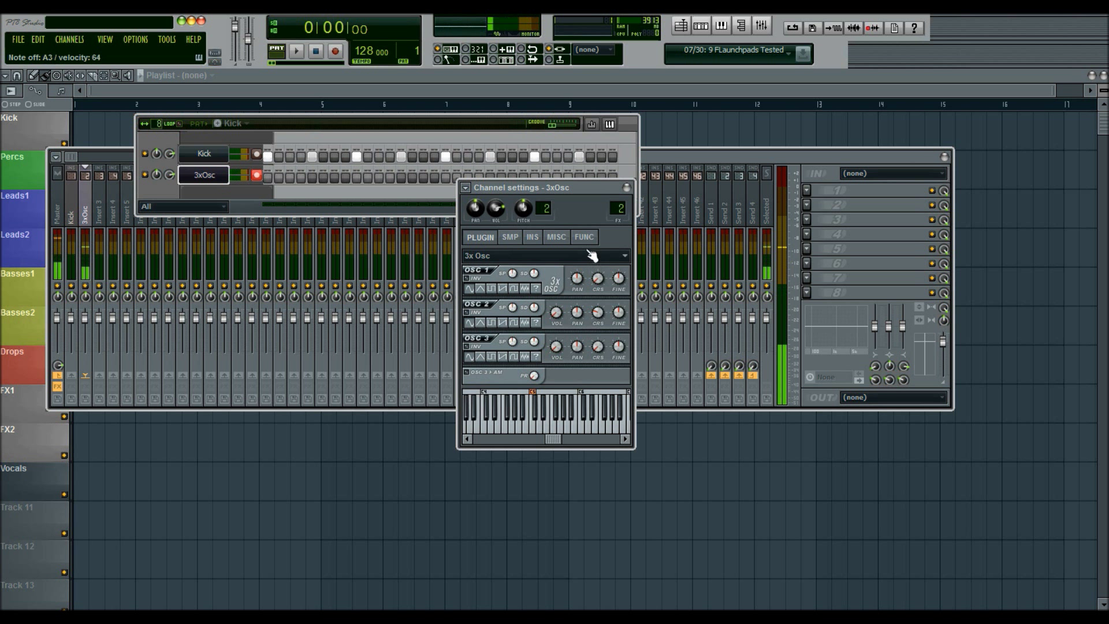
On the Master track, remove Fruity Bass Boost from slot 4 and load Fruity Parametric EQ 2 in slot 5.
click(57, 214)
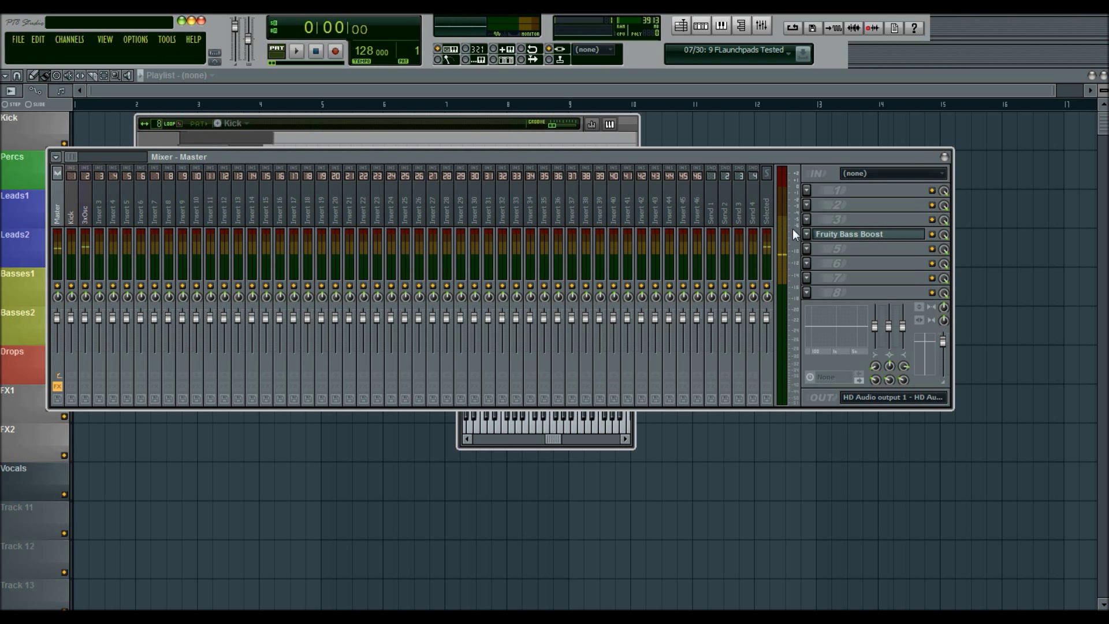
click(806, 234)
click(788, 92)
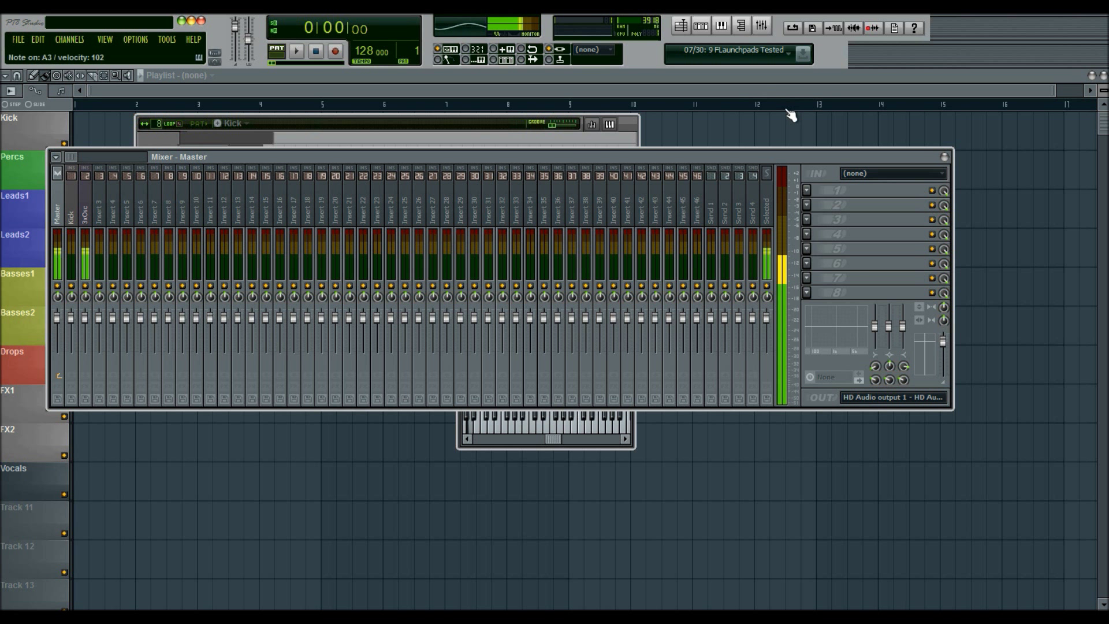
click(833, 250)
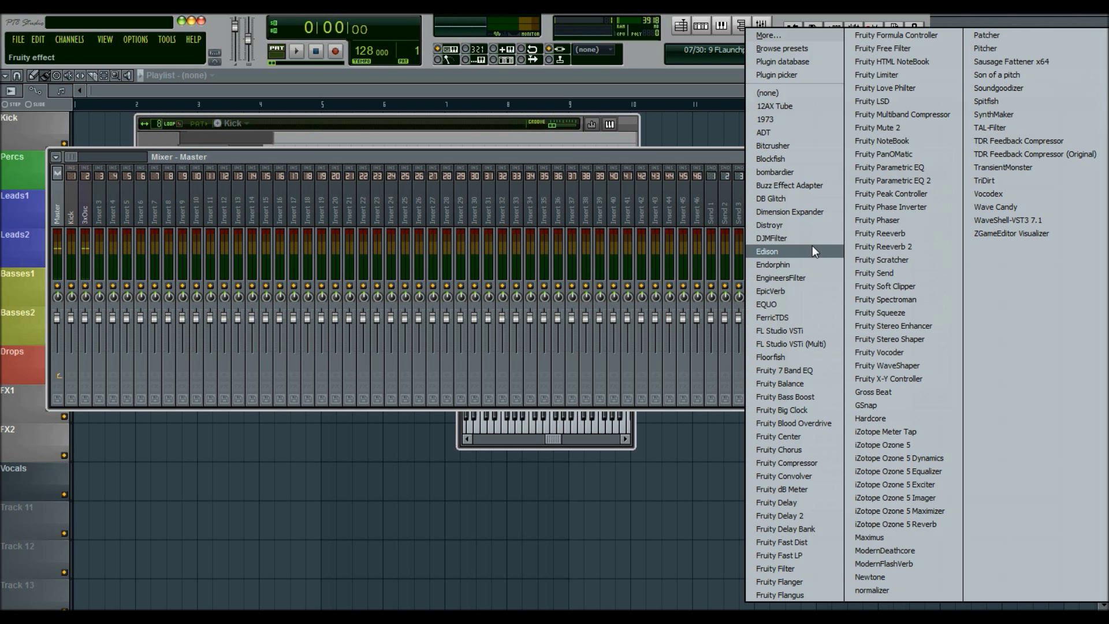
click(899, 178)
Try a slight boost on band 1 of Parametric EQ 2, reset the band and close the EQ window.
drag(209, 424, 202, 399)
right_click(202, 400)
click(222, 417)
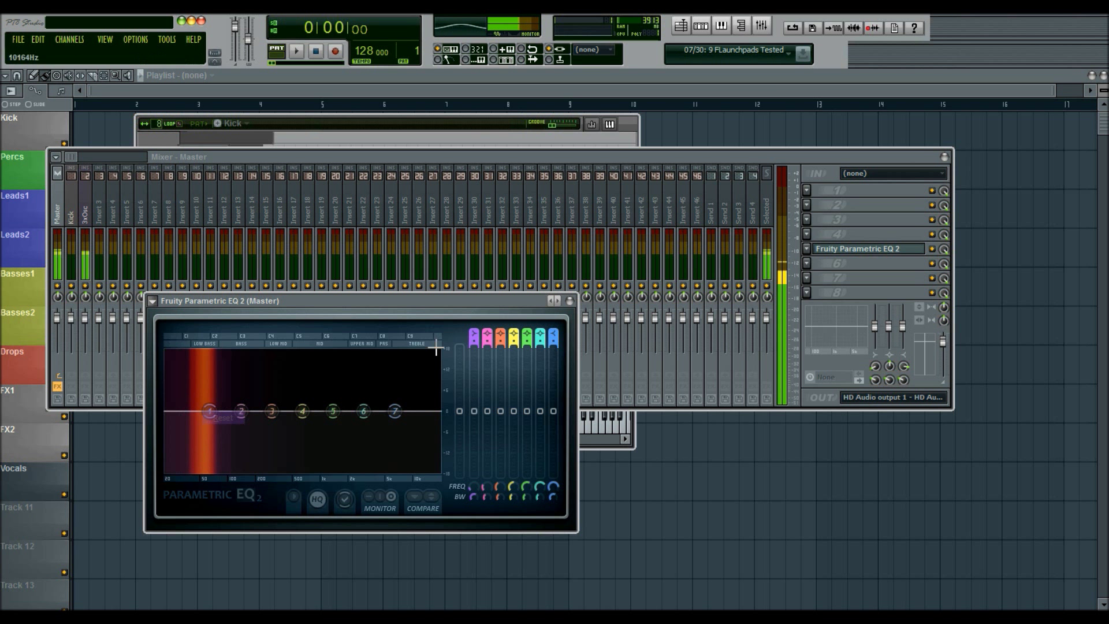
click(569, 300)
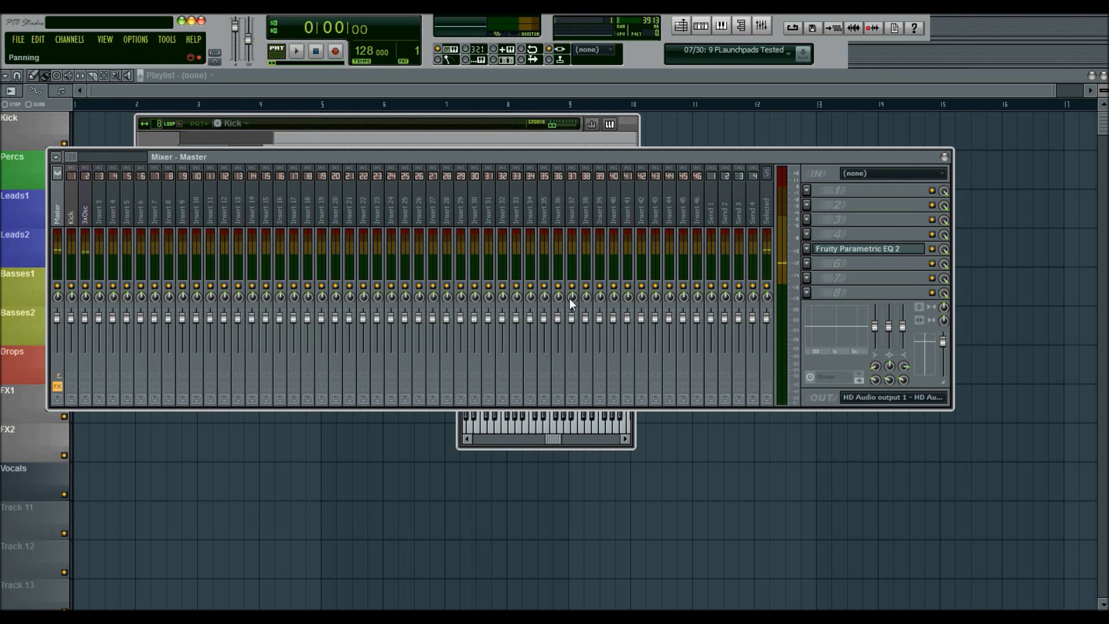
Set the 3xOsc channel's instrument filter type to LP, try its cutoff frequency and return to the oscillator settings.
click(552, 442)
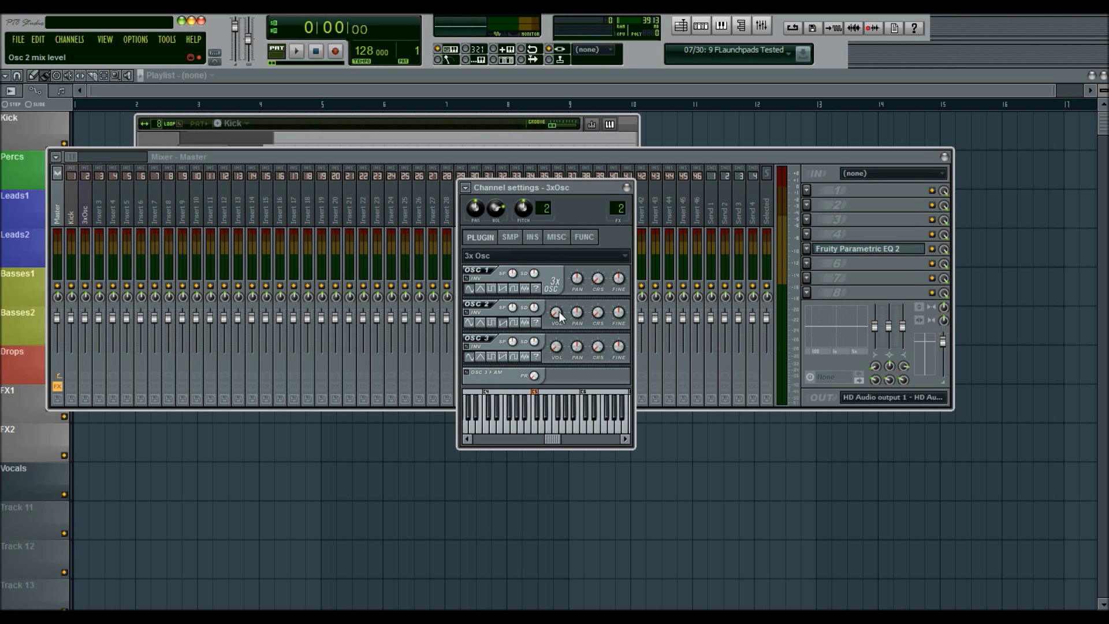
drag(558, 312, 560, 312)
click(531, 243)
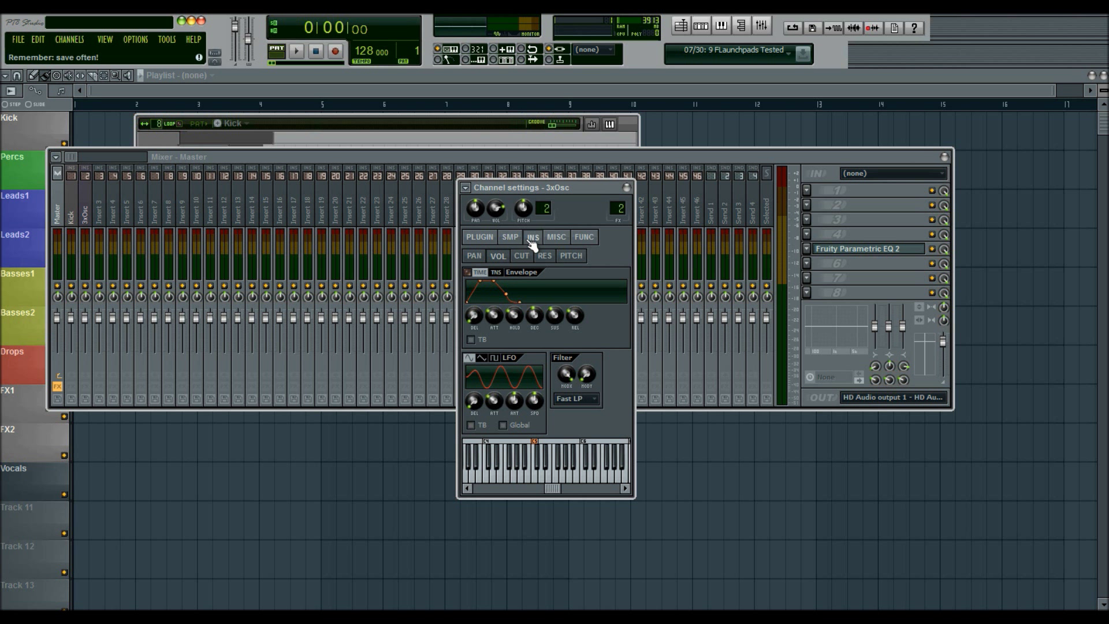
click(590, 399)
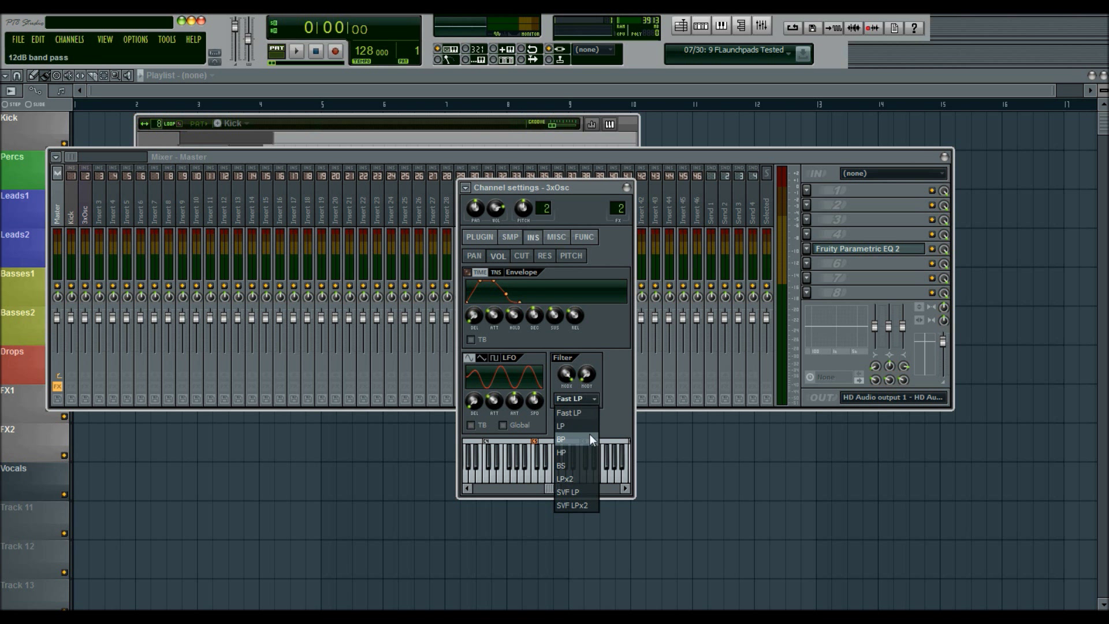
click(587, 426)
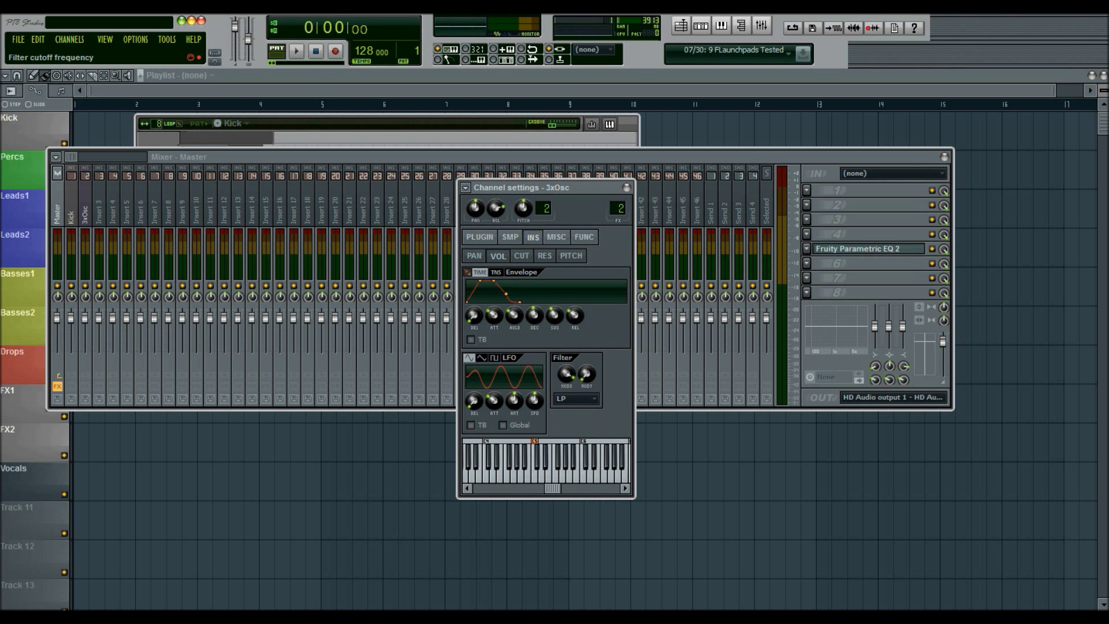
drag(564, 372, 564, 387)
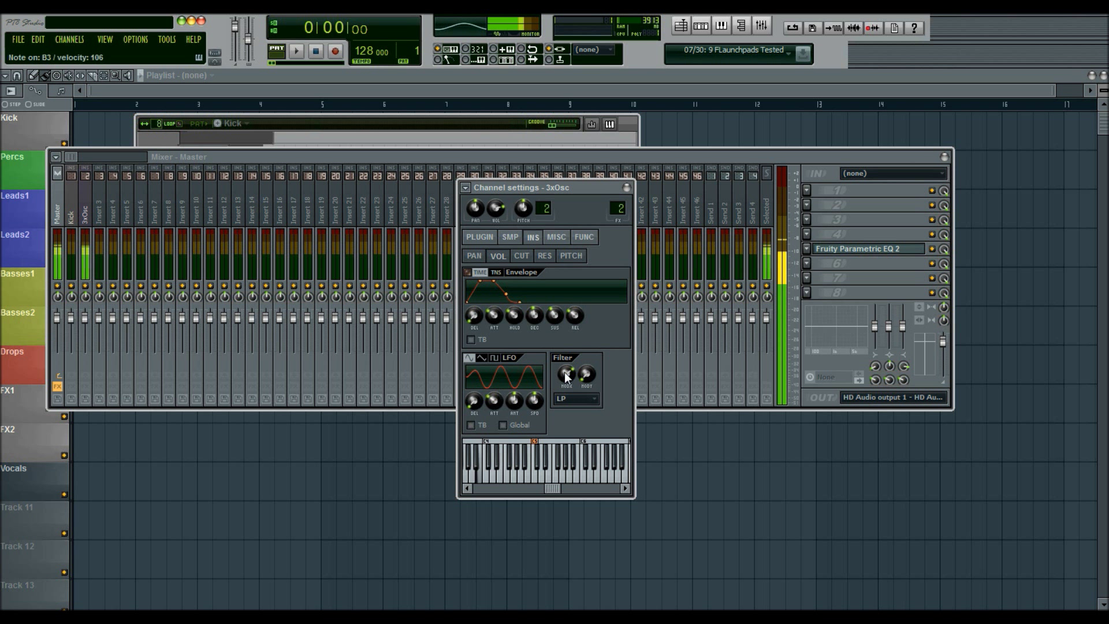
click(480, 237)
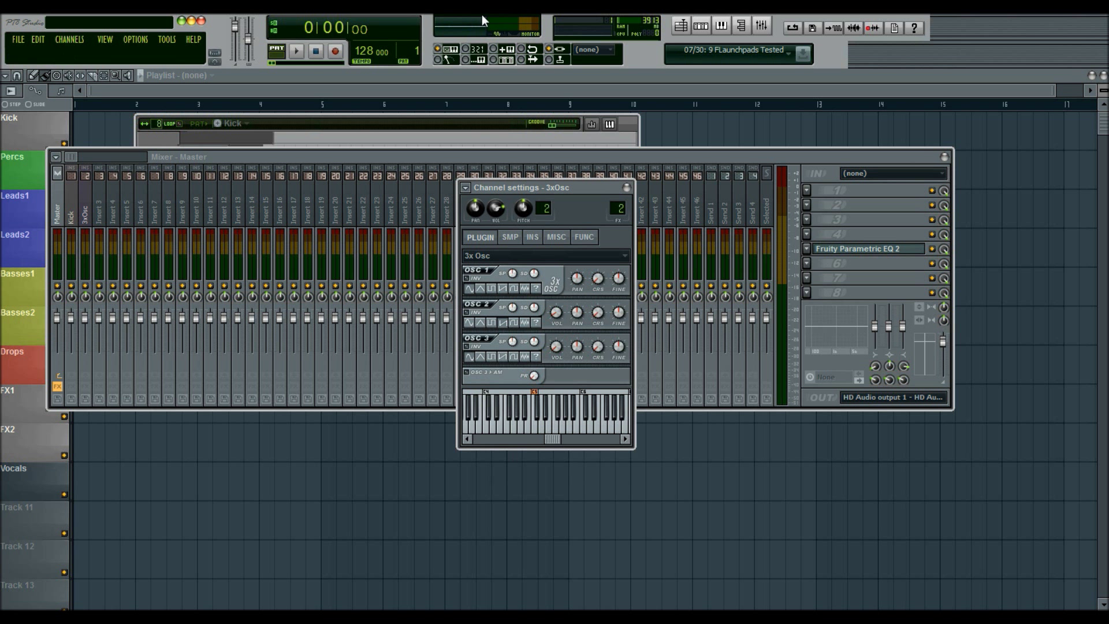
Reopen the Master track's Parametric EQ 2 and arrange the 3xOsc settings window beside it, clear of the spectrum display.
key(z)
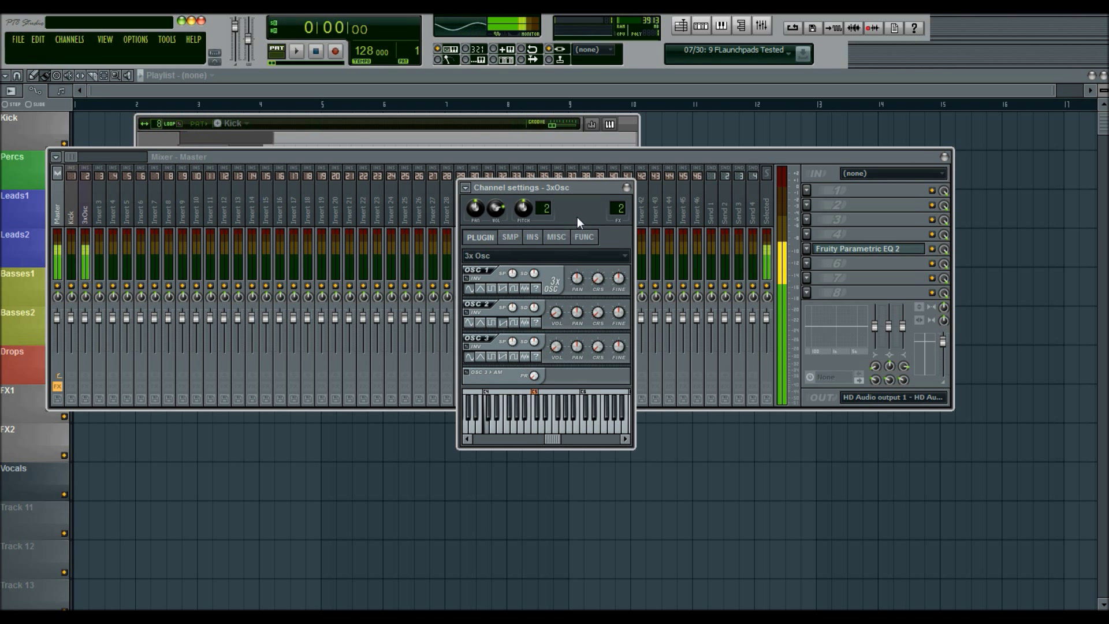
click(850, 248)
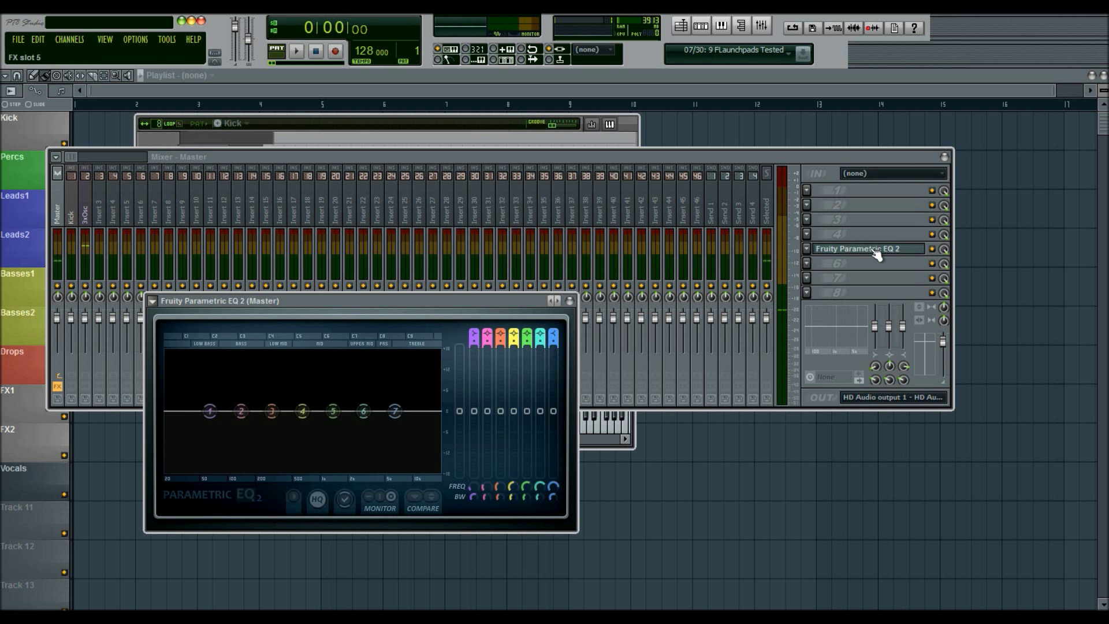
click(625, 442)
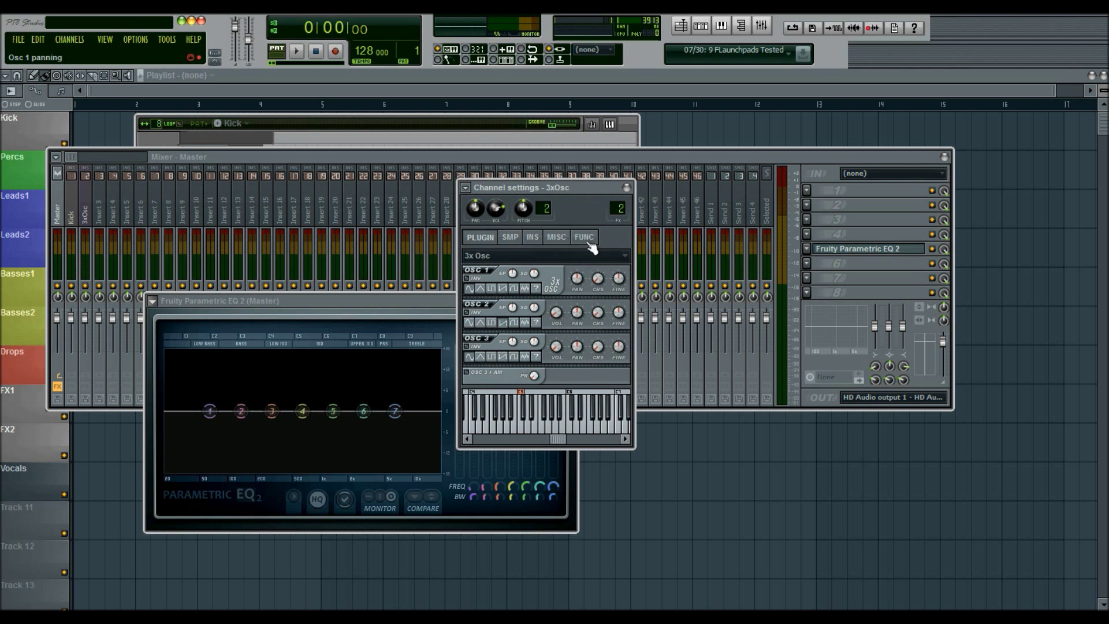
drag(575, 186, 775, 156)
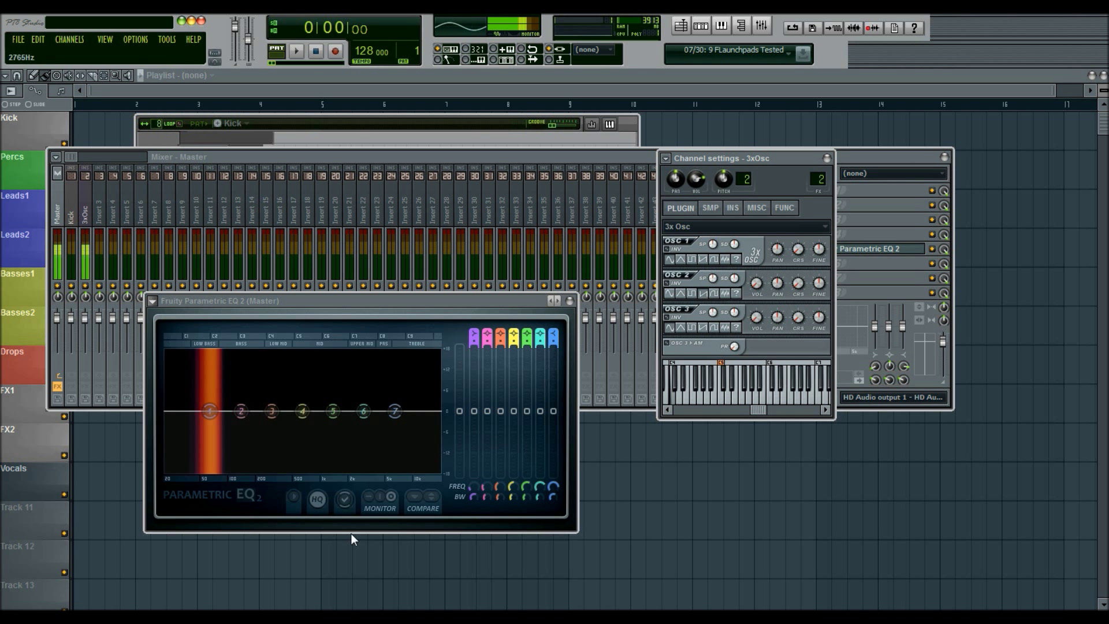
Try a high-shelf boost on band 7 of the EQ and reset the band.
drag(394, 411, 403, 361)
right_click(405, 363)
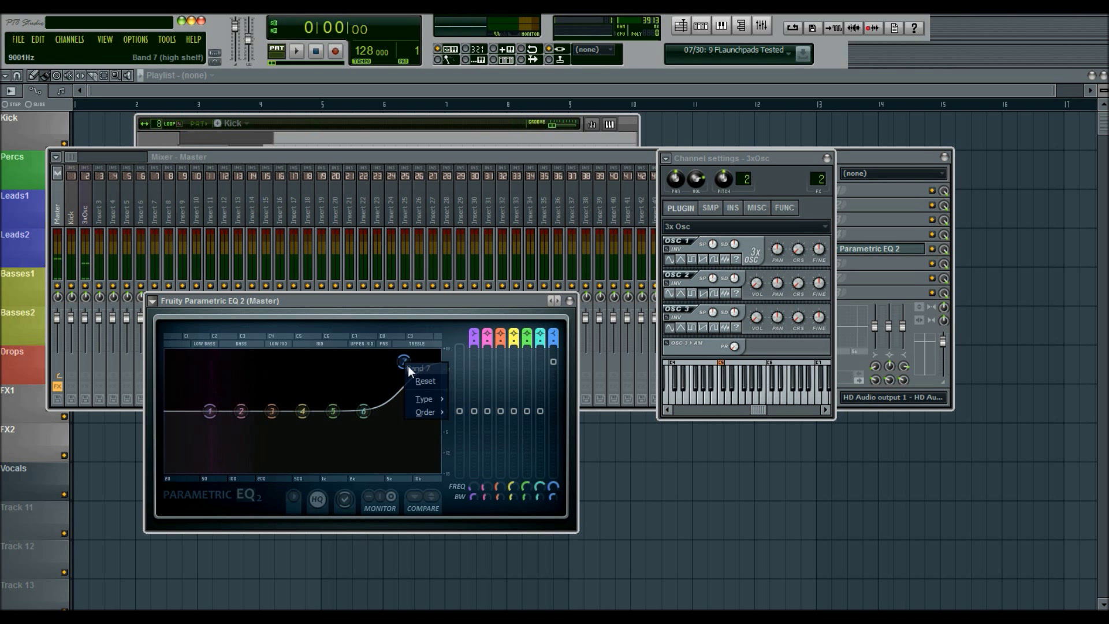
click(425, 381)
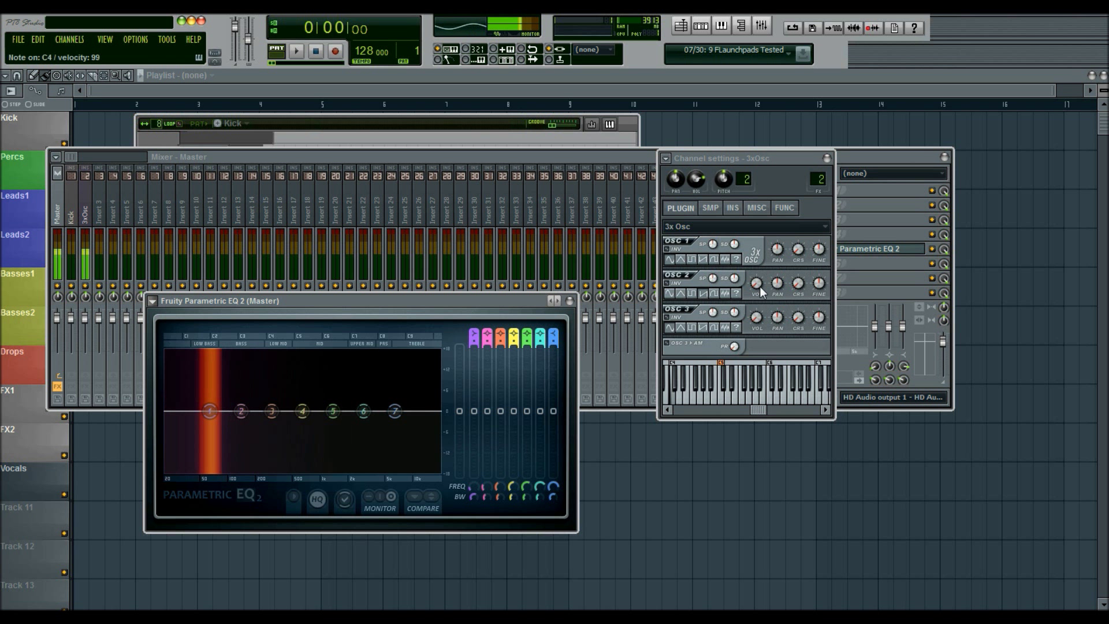
Try raising the Osc 2 mix level in 3xOsc to about 3% and bring it back down.
drag(760, 291, 760, 315)
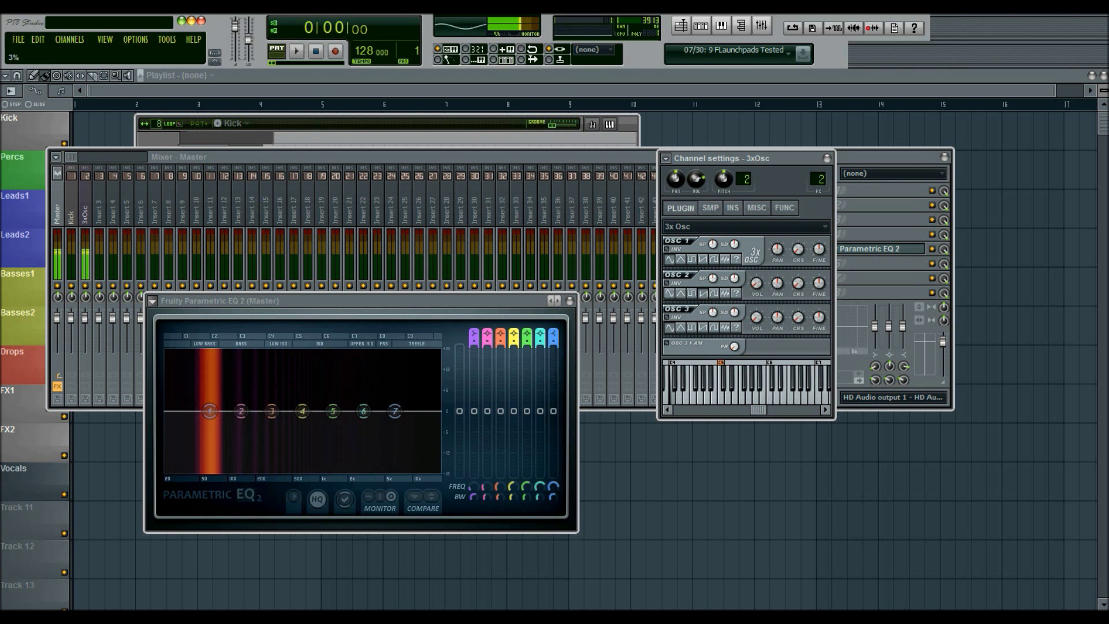
drag(760, 315, 760, 321)
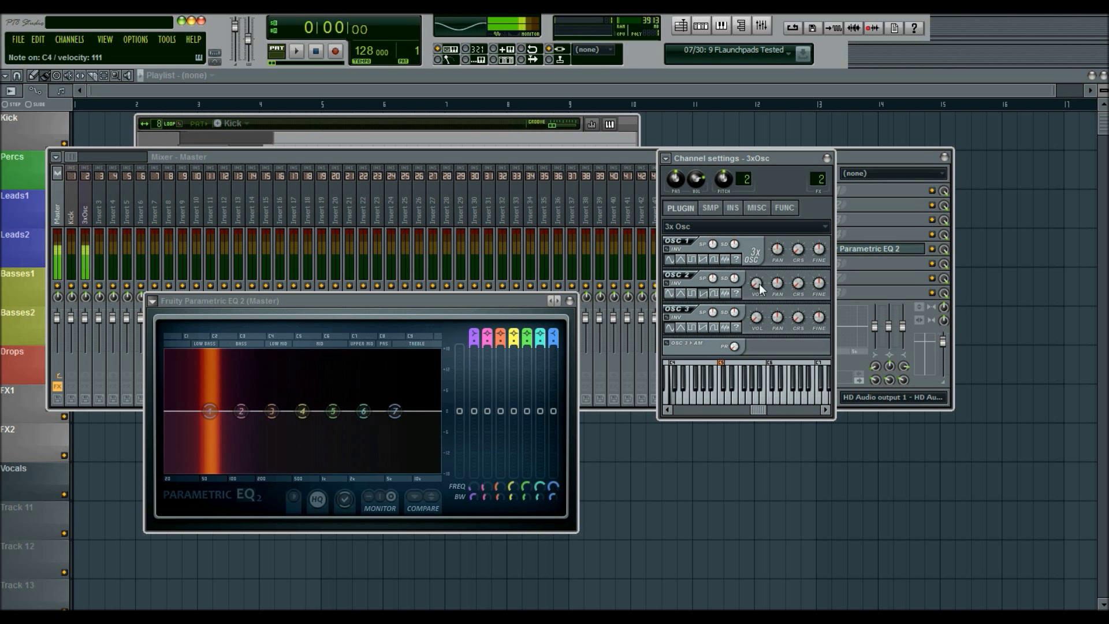
Try boosting band 4 of the EQ and reset the band.
drag(302, 411, 292, 364)
right_click(292, 364)
click(321, 378)
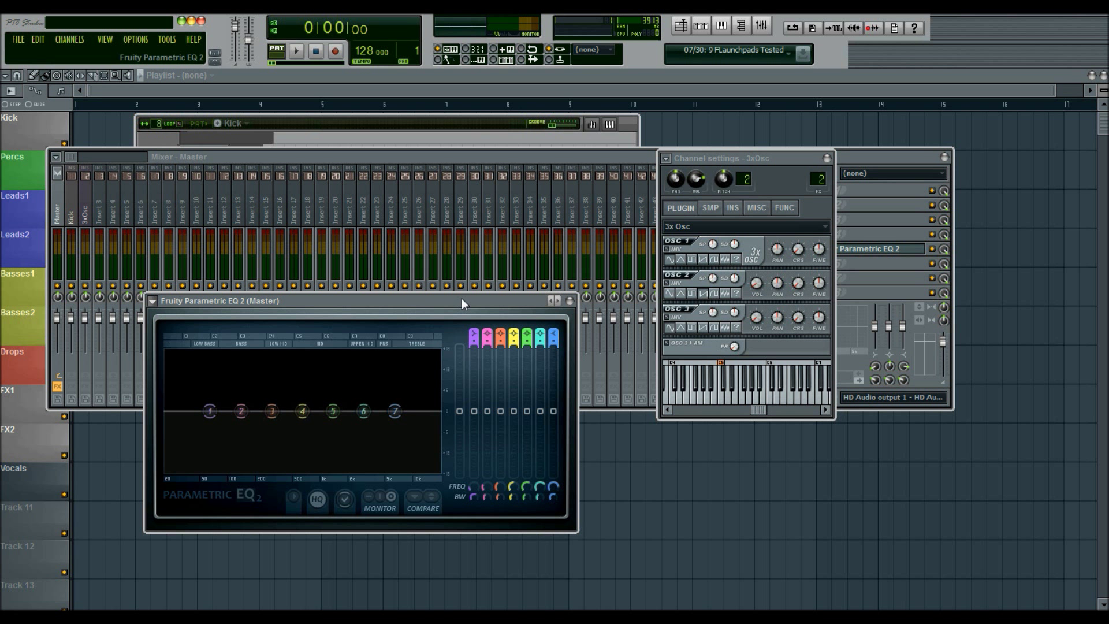
Close the Parametric EQ 2 window and bring the mixer to the front.
click(732, 208)
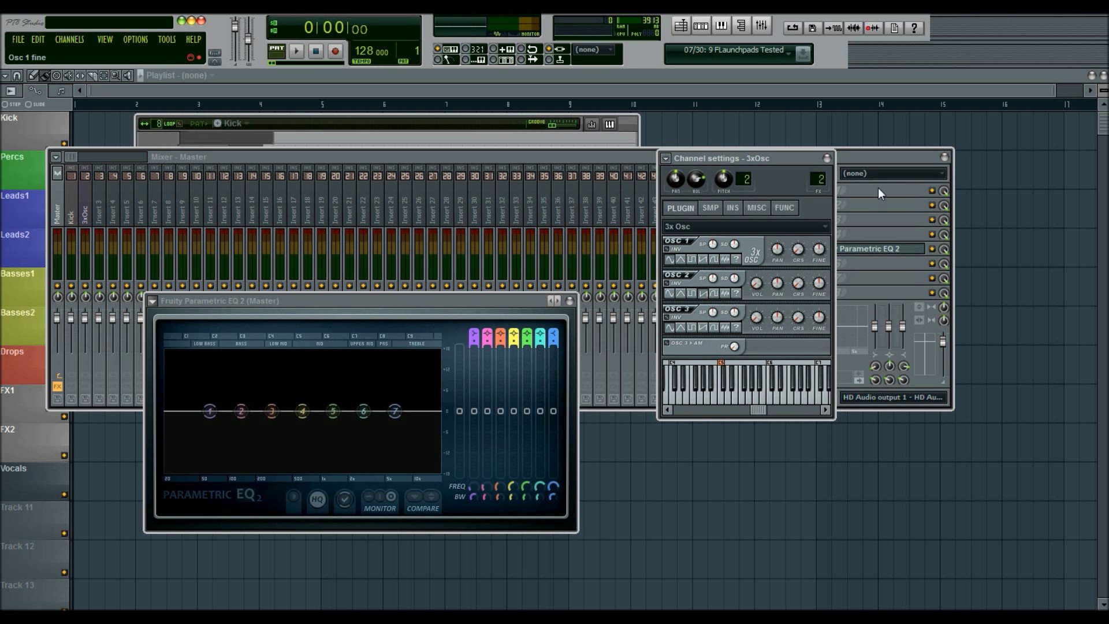
key(x)
click(570, 301)
click(847, 157)
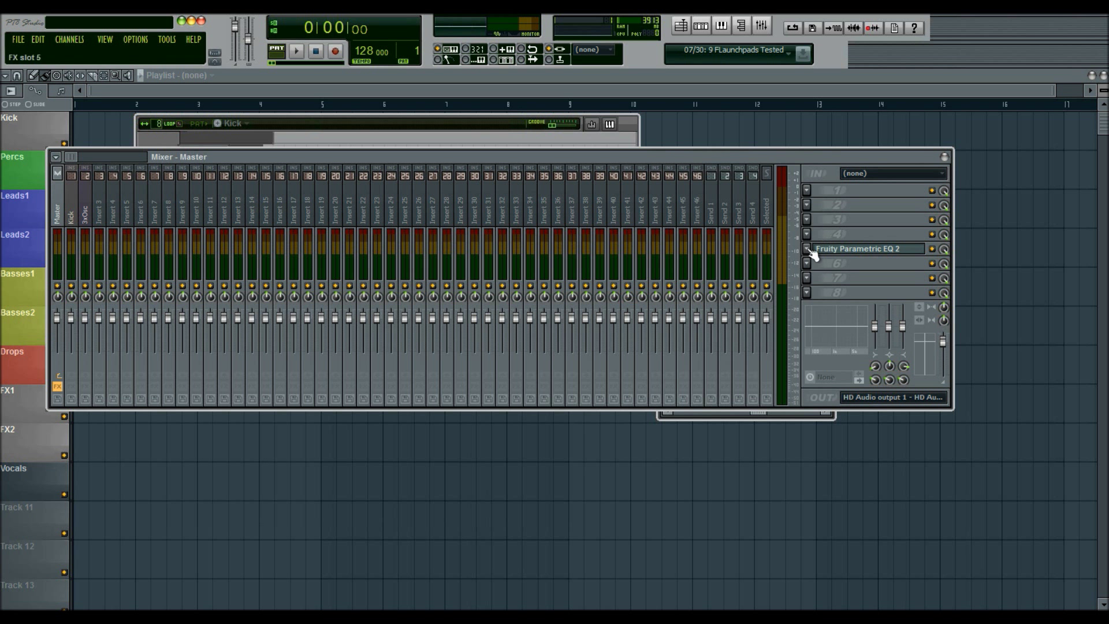
Replace the Master track's slot 5 effect with Fruity Soft Clipper and lower its threshold.
click(809, 249)
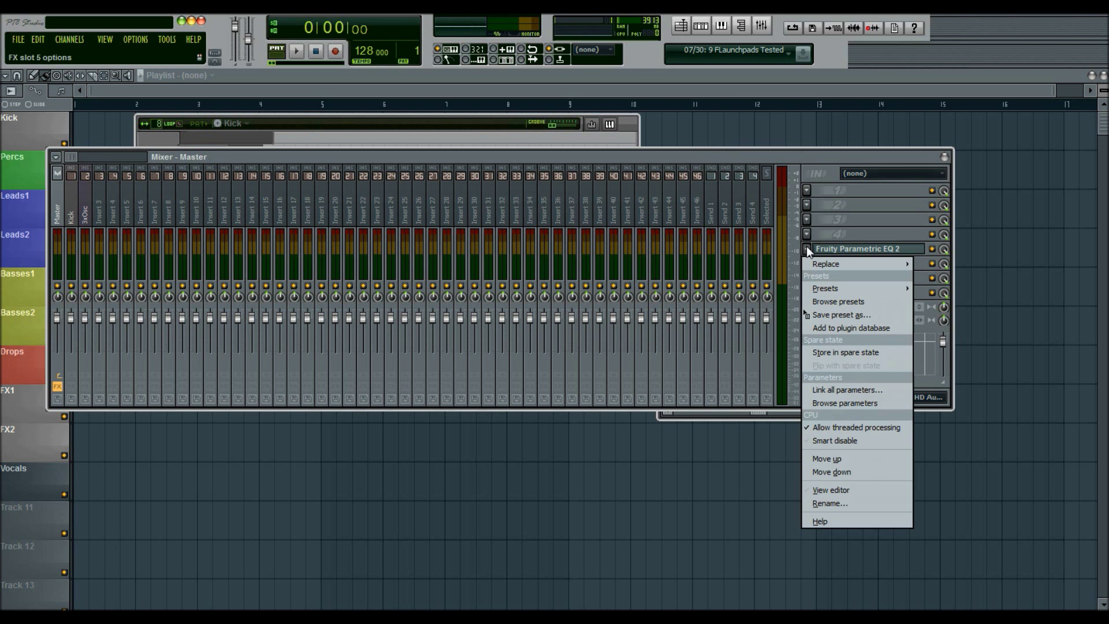
mouse_move(814, 258)
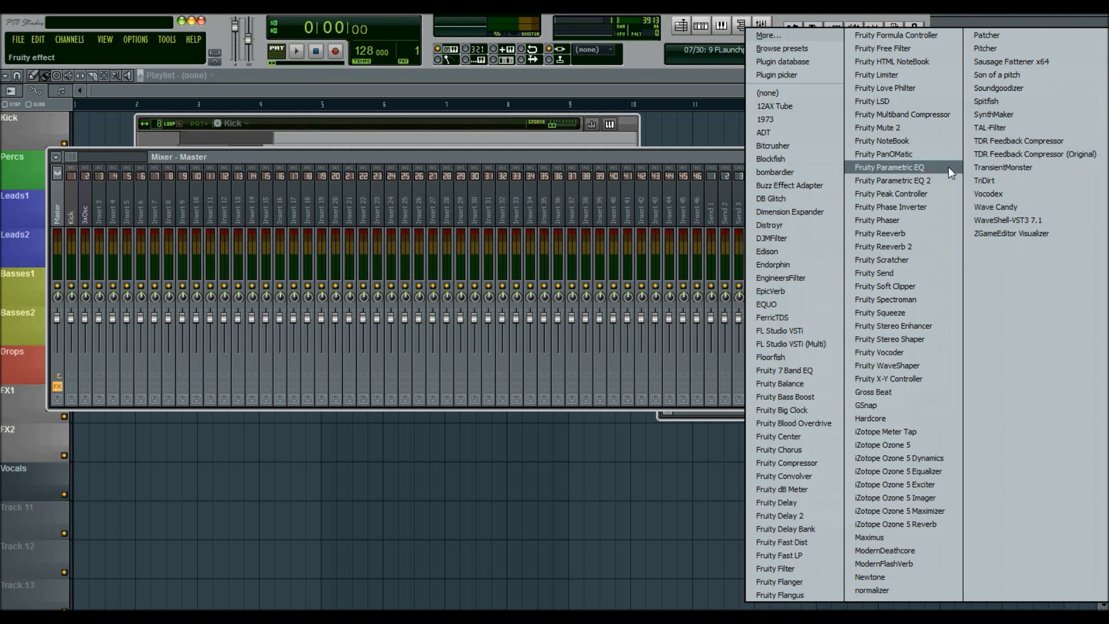
click(927, 285)
drag(209, 305, 567, 314)
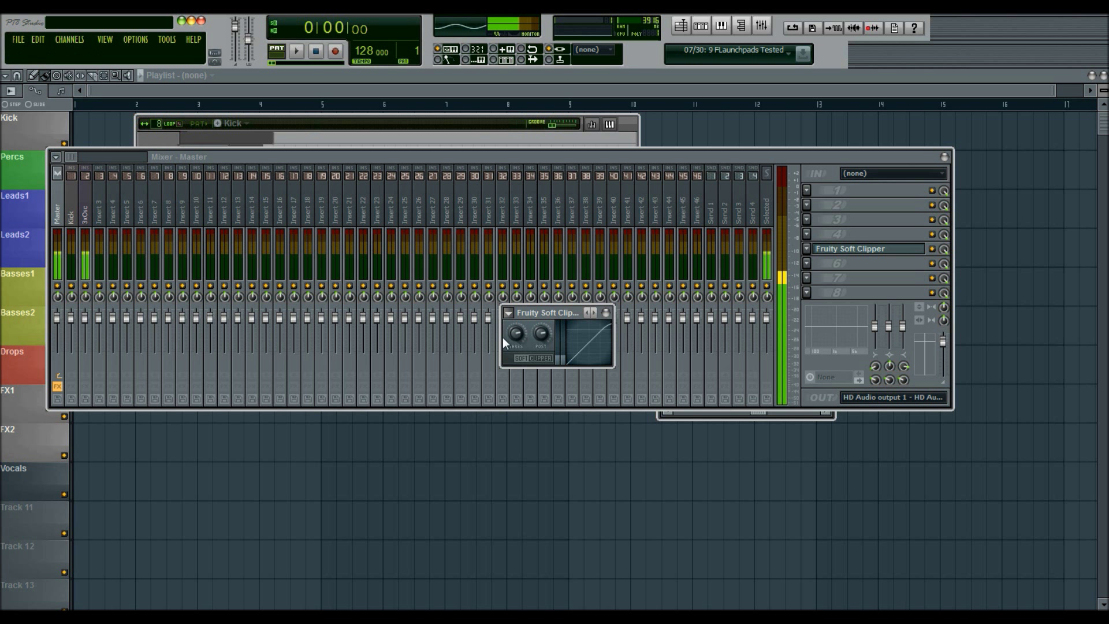
drag(511, 334, 512, 367)
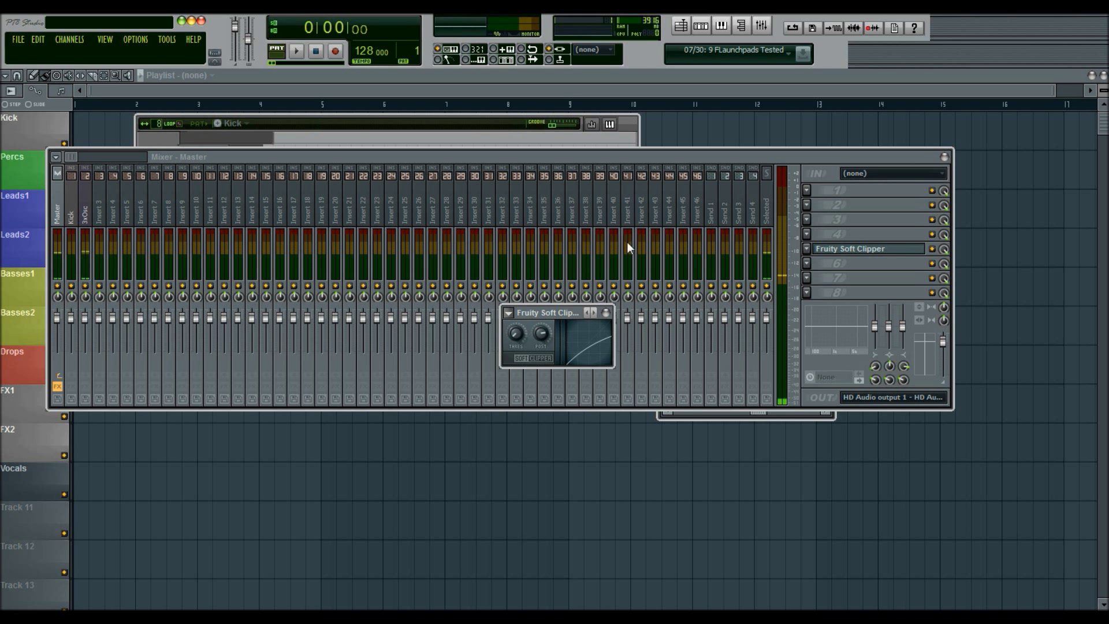
Load Fruity Parametric EQ 2 in slot 6 of the Master track, after the Soft Clipper.
click(72, 222)
click(58, 223)
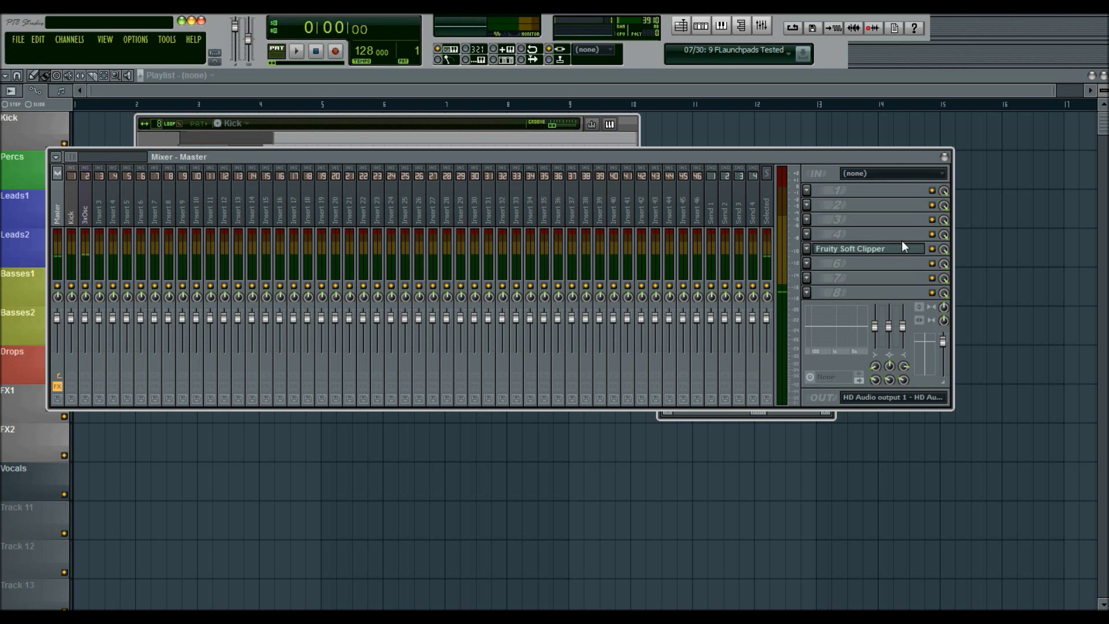
click(801, 263)
click(906, 181)
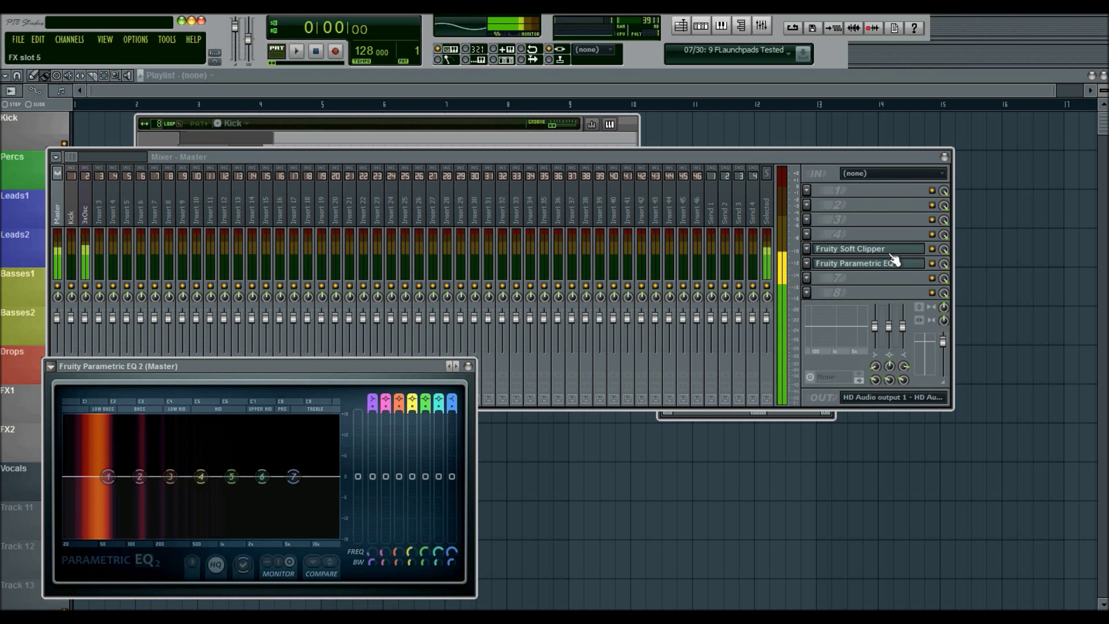
Toggle the Soft Clipper off and on to compare its effect in the EQ spectrum, keeping the EQ window in view.
click(935, 250)
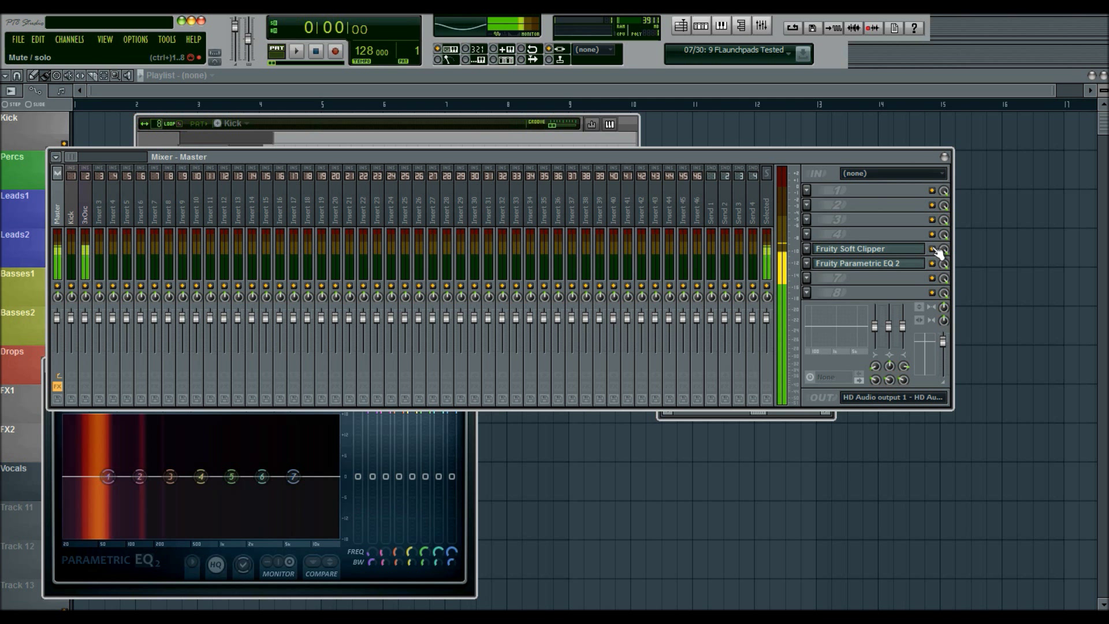
click(371, 439)
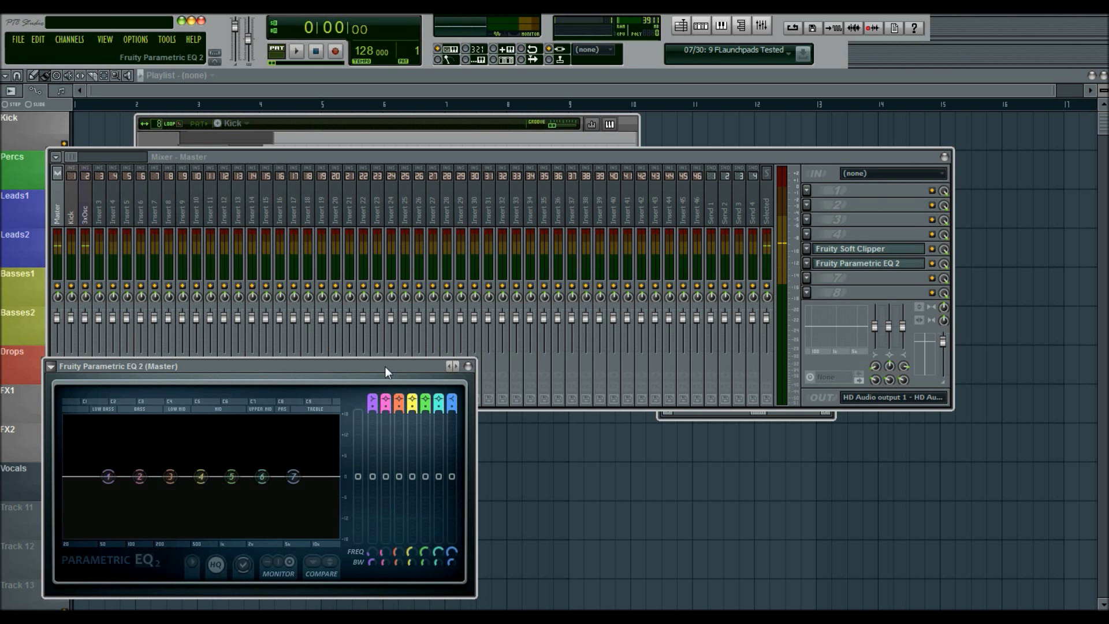
drag(384, 366, 449, 378)
click(934, 249)
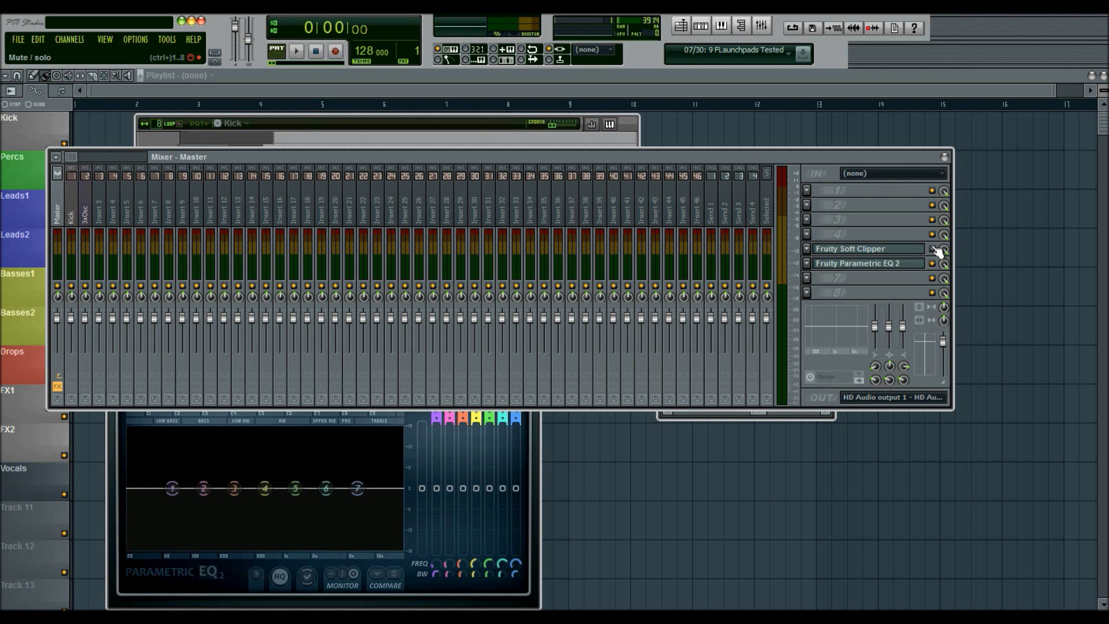
Try a strong peaking boost on EQ band 2 near 424 Hz, reset the band and close the EQ.
drag(203, 488, 251, 429)
right_click(252, 429)
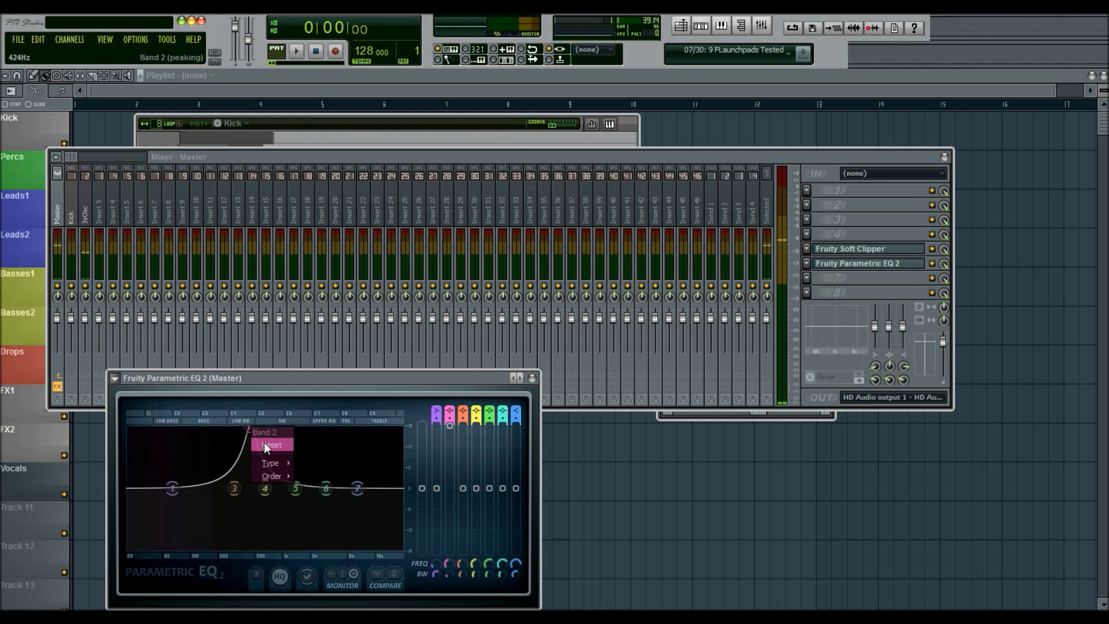
click(265, 443)
click(532, 378)
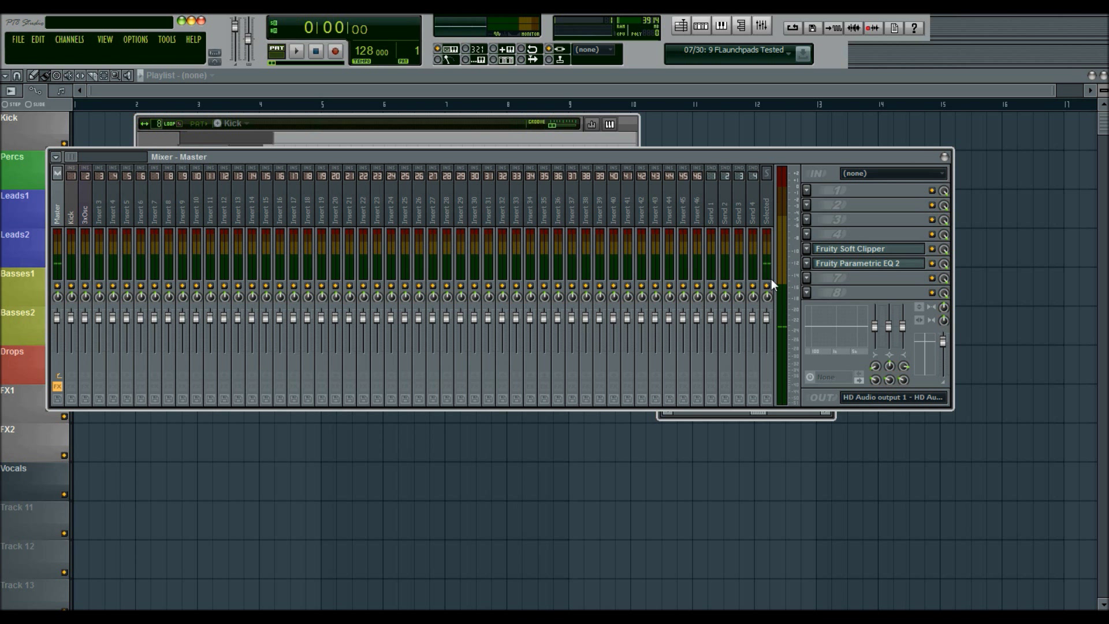
click(807, 254)
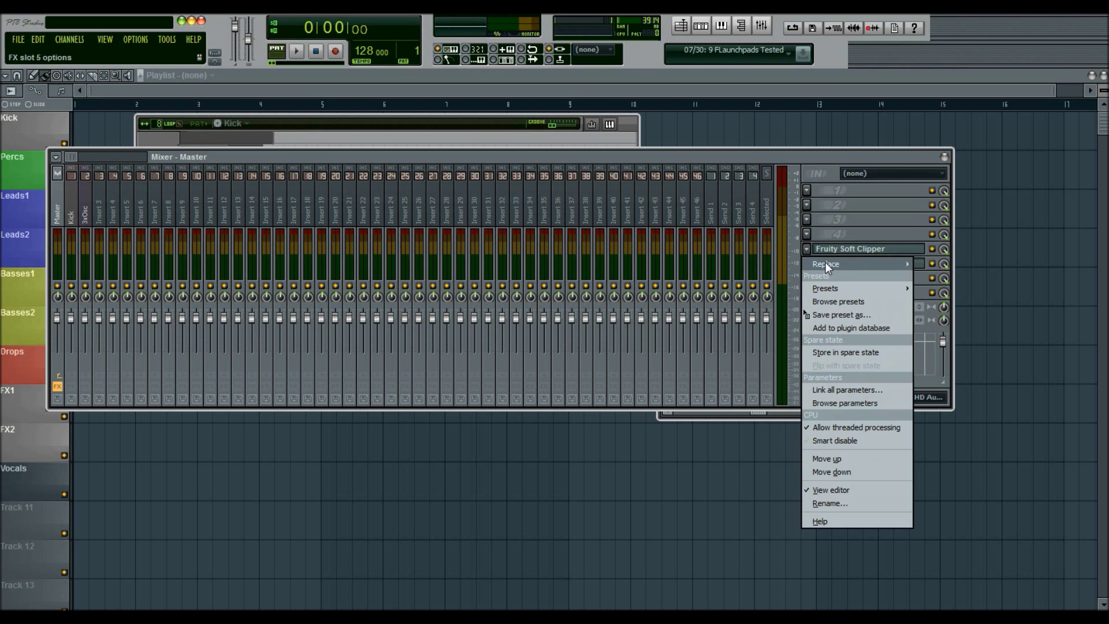
click(773, 461)
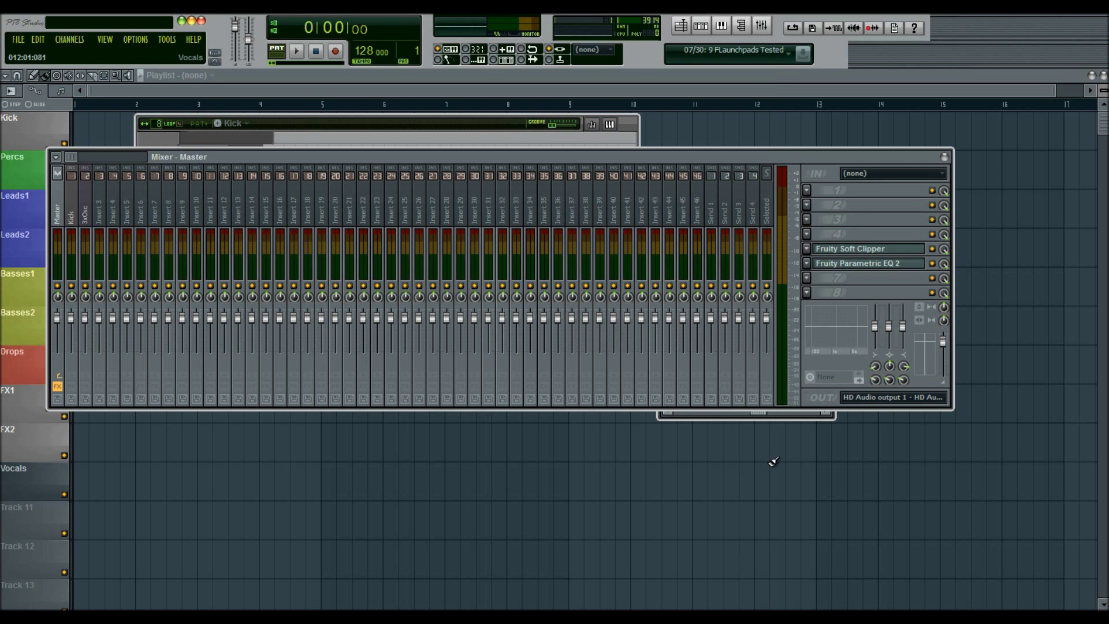
Adjust the post gain of the Master track's Fruity Soft Clipper and close its window.
click(760, 413)
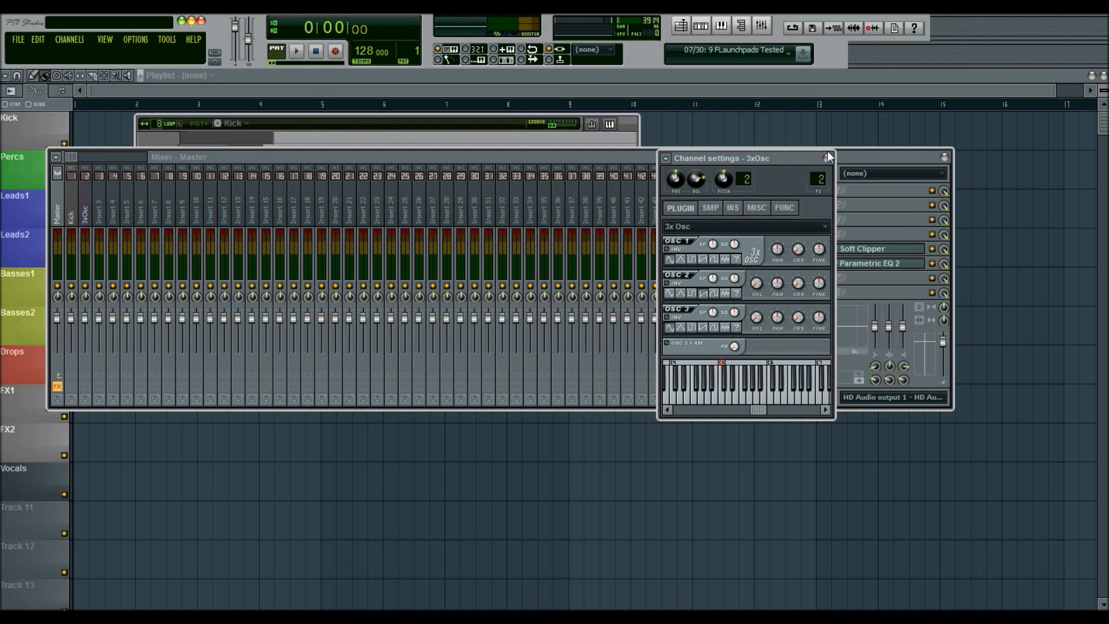
click(834, 175)
click(877, 253)
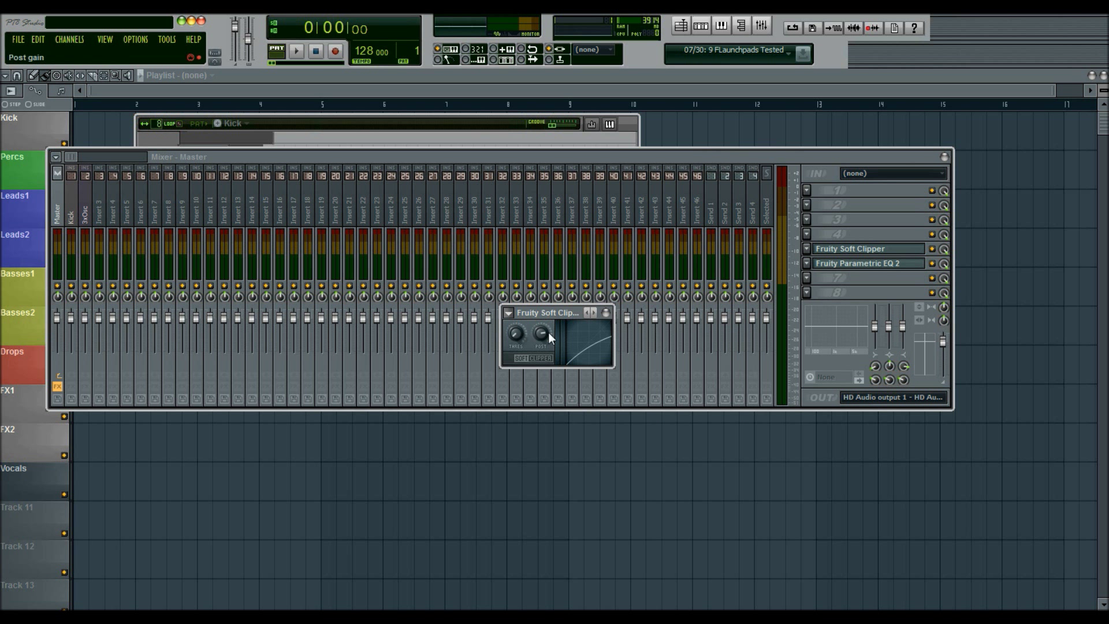
drag(542, 333, 542, 312)
click(607, 314)
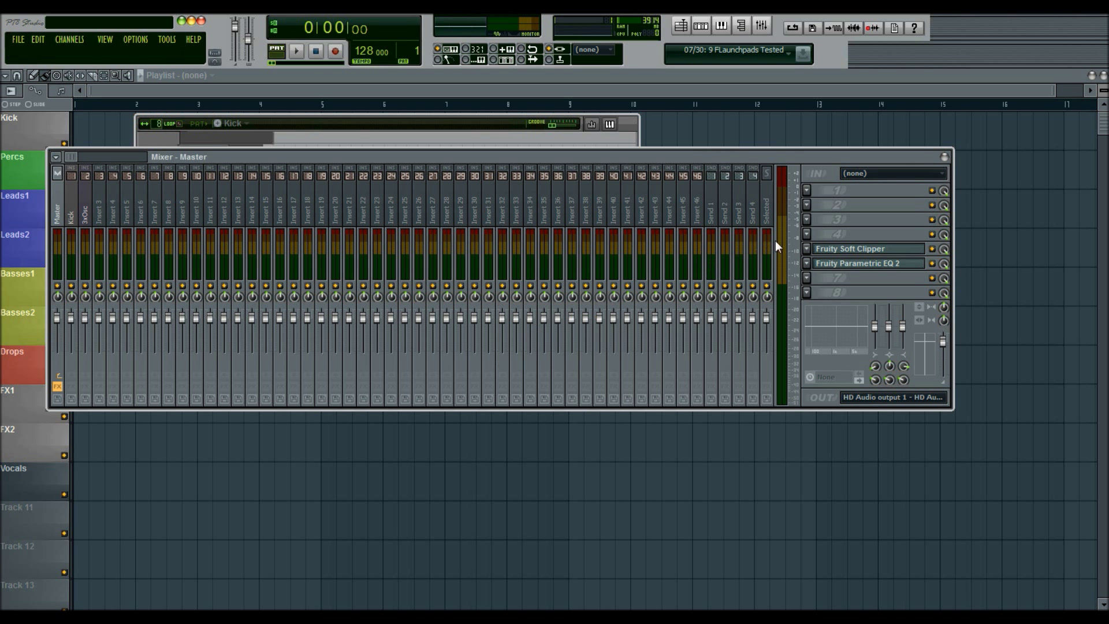
Replace the Master track's slot 5 effect with iZotope Ozone 5 Exciter and move its window fully into view.
click(807, 249)
mouse_move(816, 258)
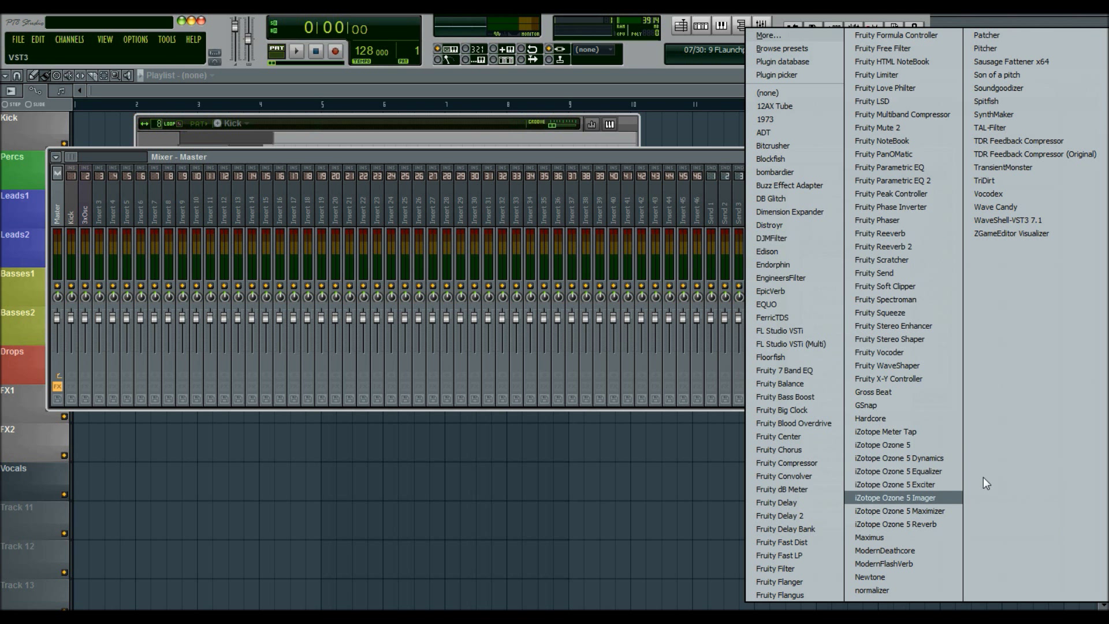
click(959, 484)
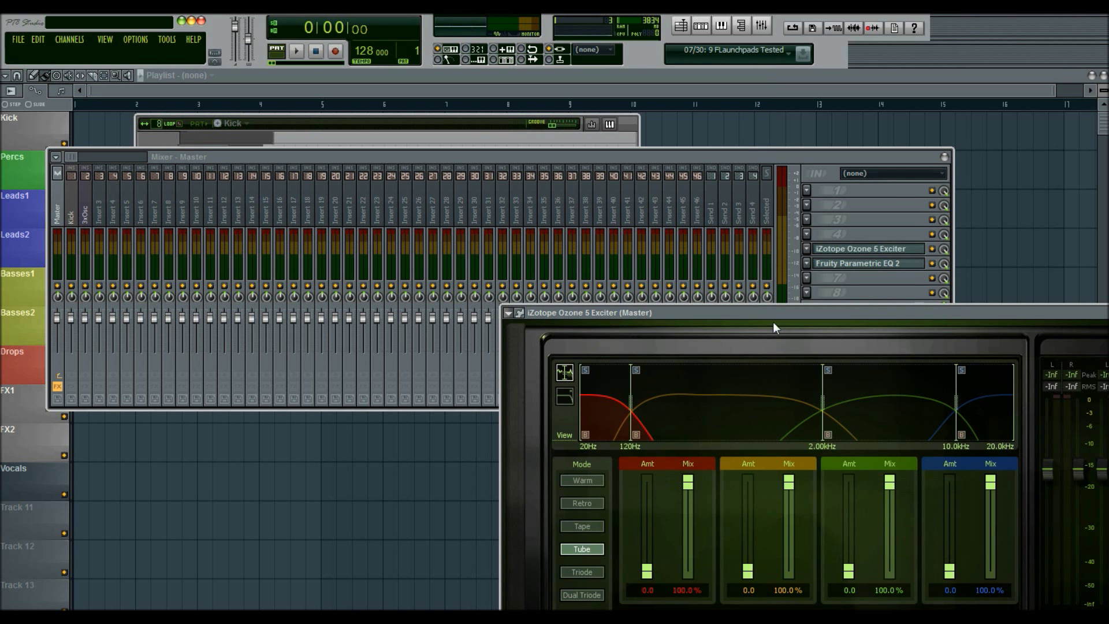
drag(761, 311, 515, 181)
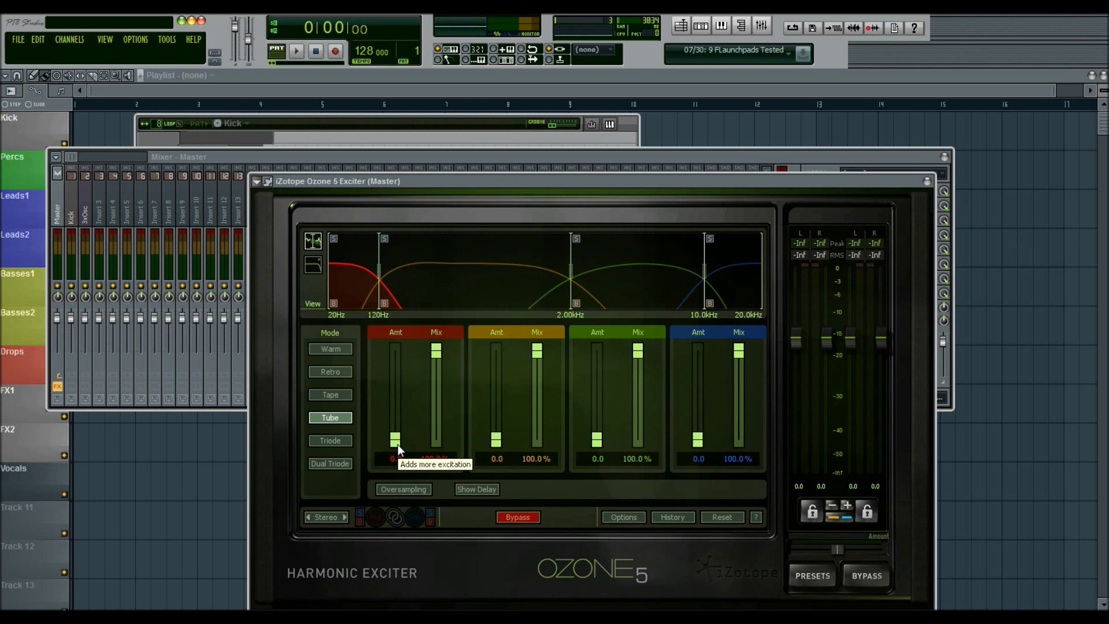
Try the Exciter's lowest-band amount at about 8.8 and at 15, returning it to 0 after each trial.
drag(397, 445, 393, 383)
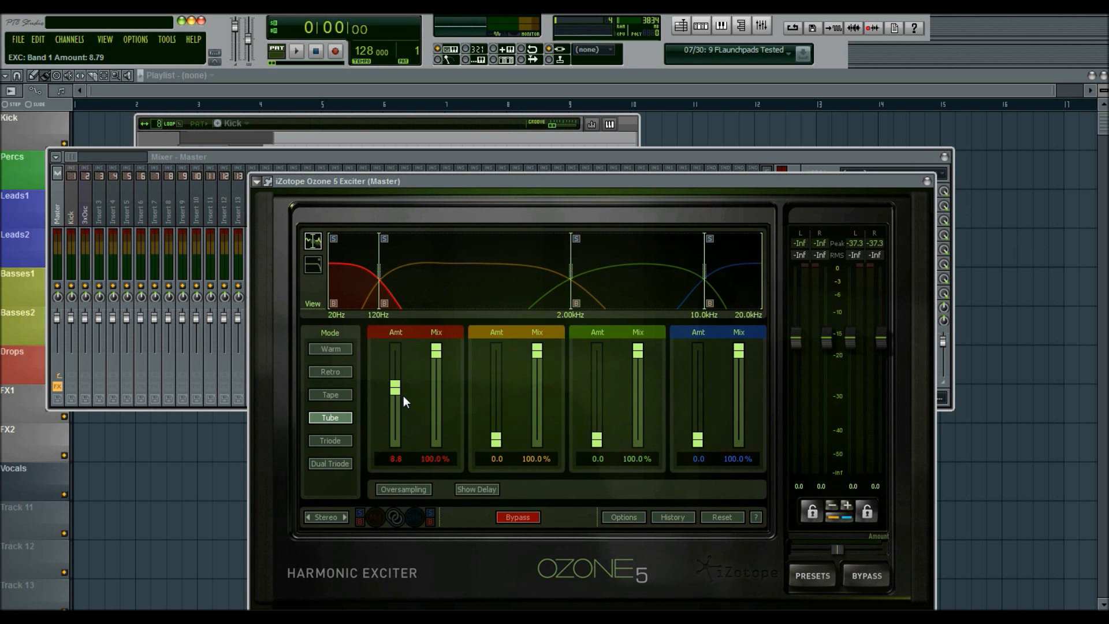
drag(397, 398, 394, 437)
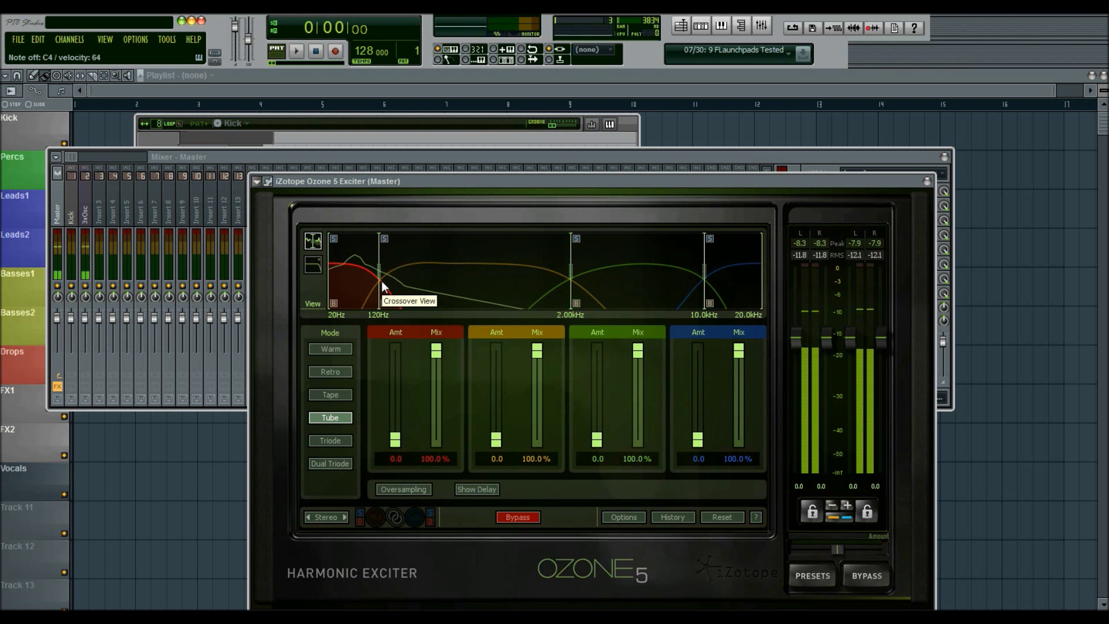
drag(394, 439, 343, 315)
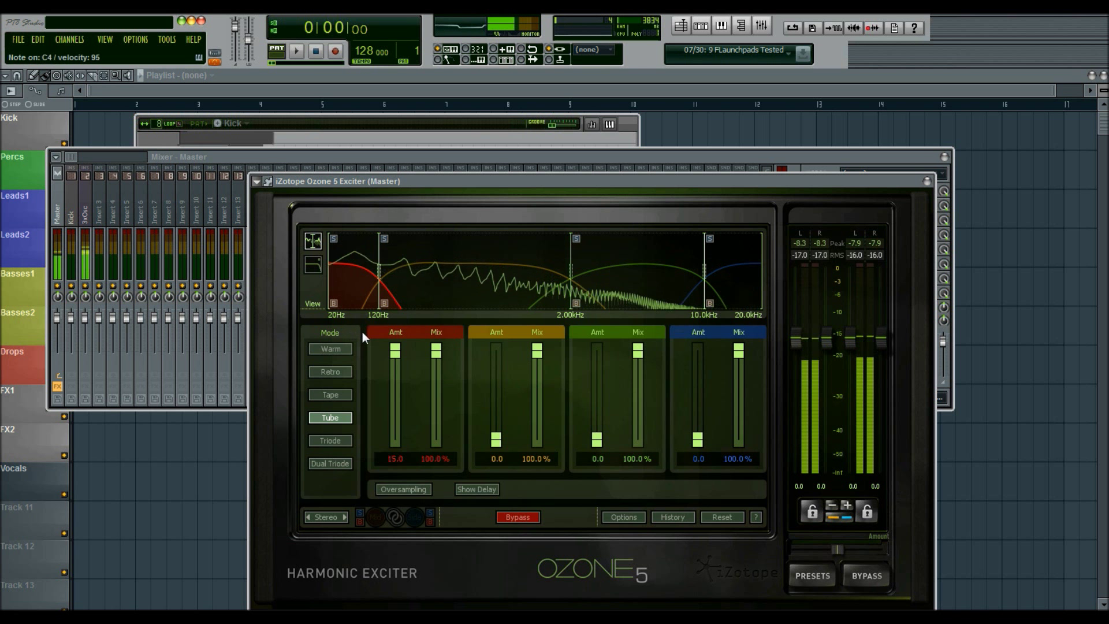
drag(400, 350, 396, 446)
drag(499, 441, 492, 479)
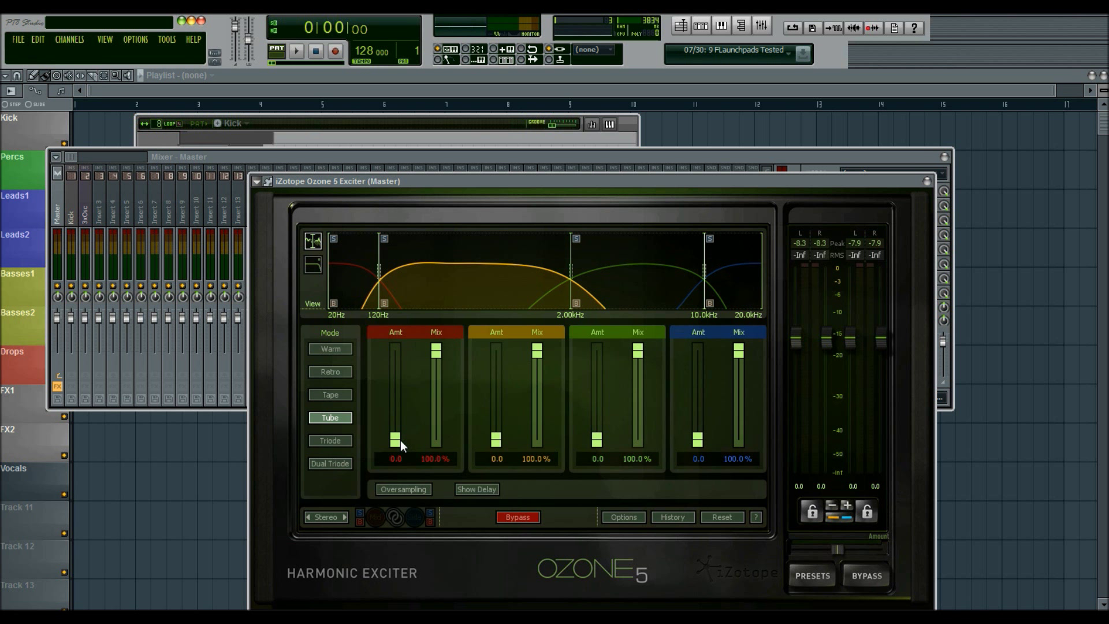
mouse_move(400, 440)
mouse_down()
mouse_move(394, 425)
mouse_move(399, 446)
mouse_up()
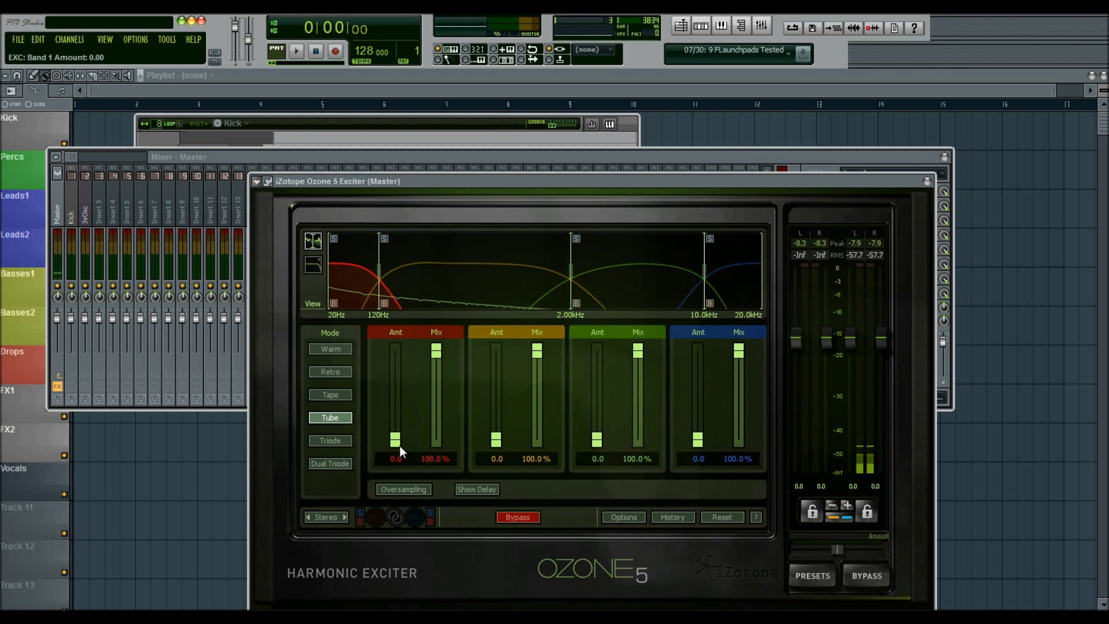
Set the Exciter's lowest-band amount to 7.0 and toggle its bypass on and off to compare the spectrum.
drag(398, 452, 390, 335)
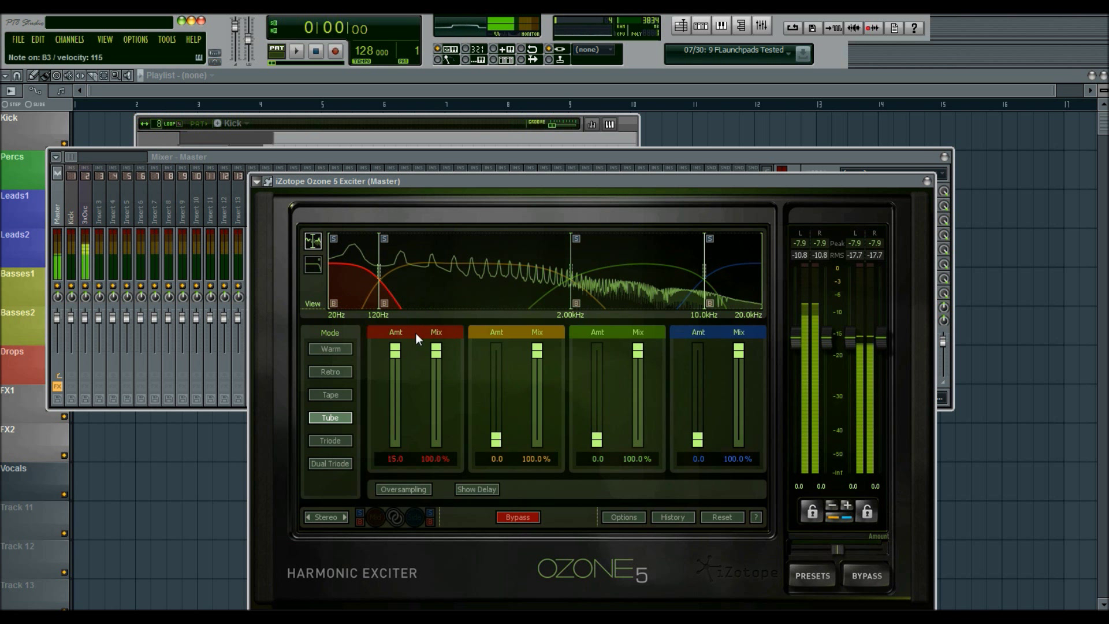
drag(401, 344, 398, 394)
click(515, 517)
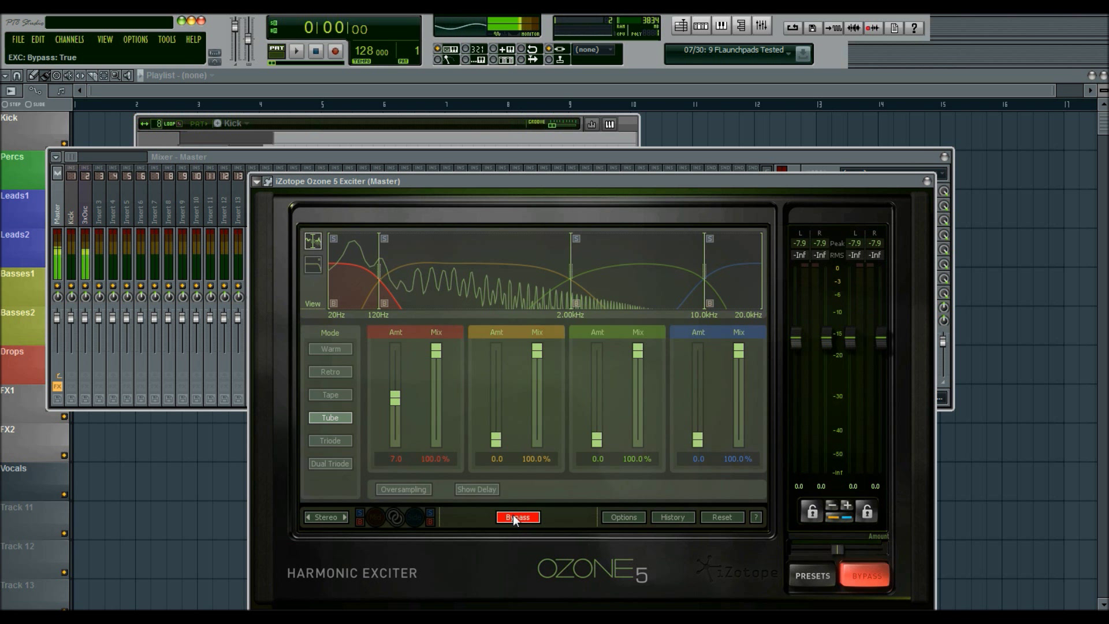
click(516, 517)
click(513, 515)
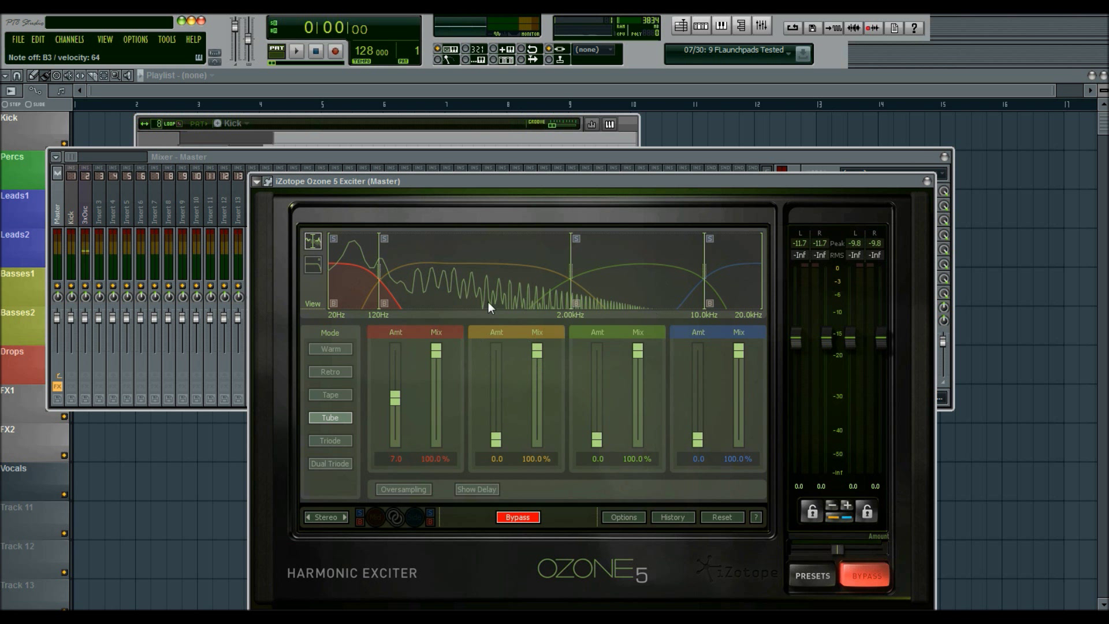
click(534, 515)
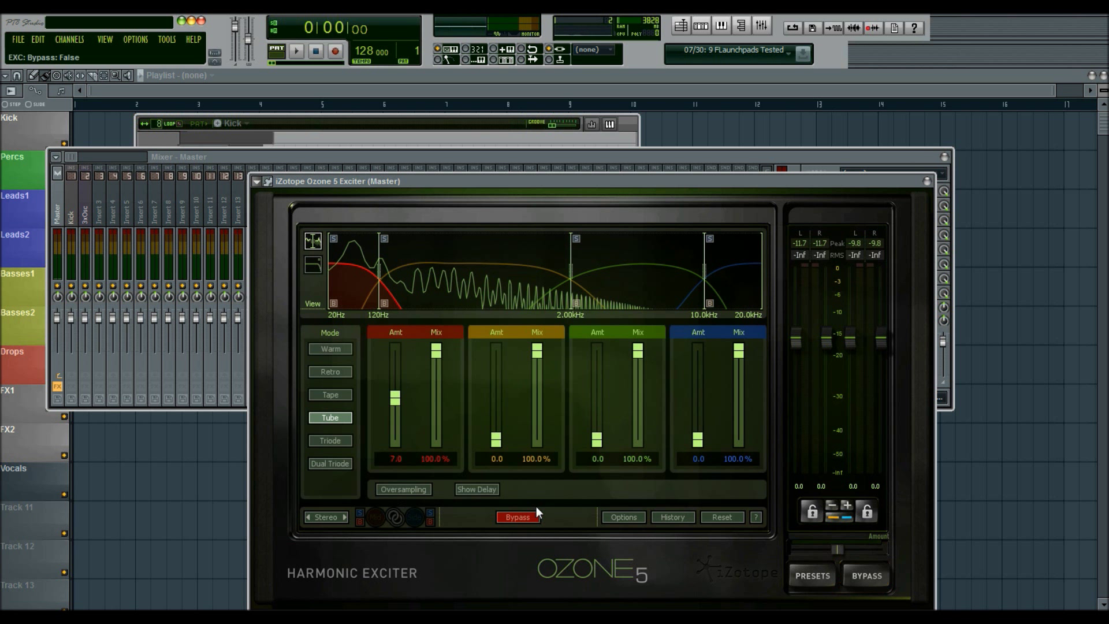
View the excited bass in Fruity Parametric EQ 2, try a peaking boost on band 4 near 523 Hz and reset the band.
click(927, 181)
click(879, 264)
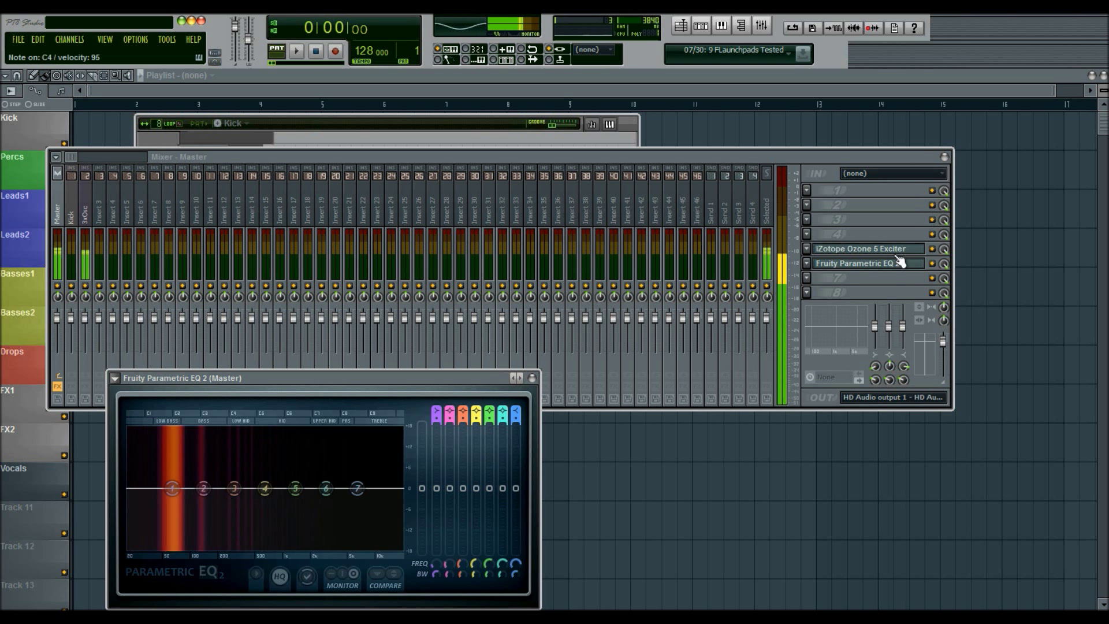
click(935, 250)
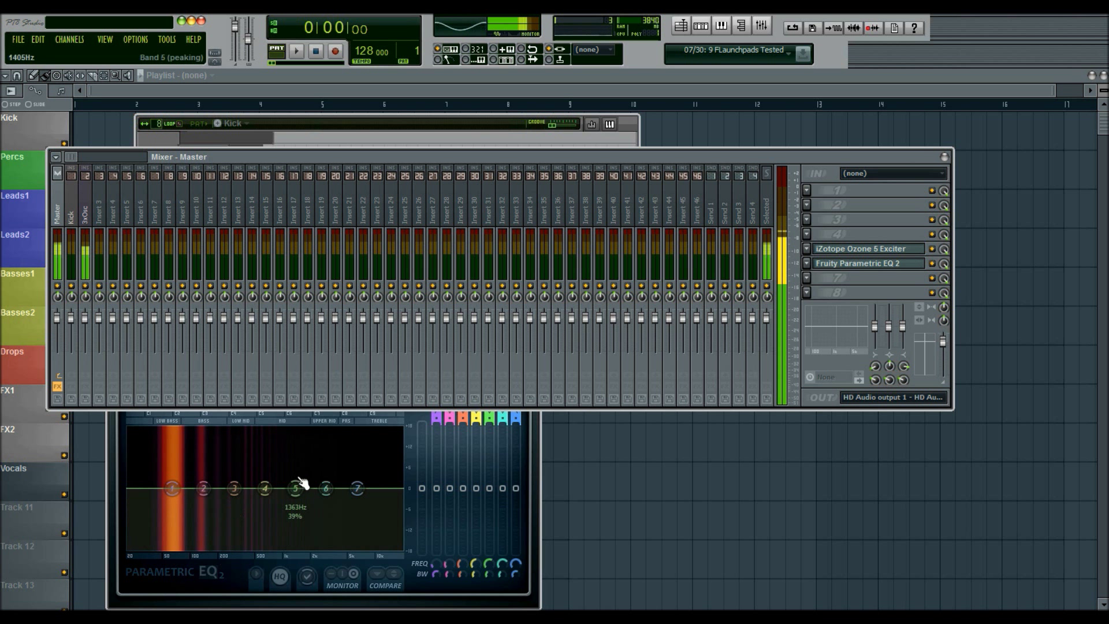
drag(276, 498, 265, 446)
right_click(265, 446)
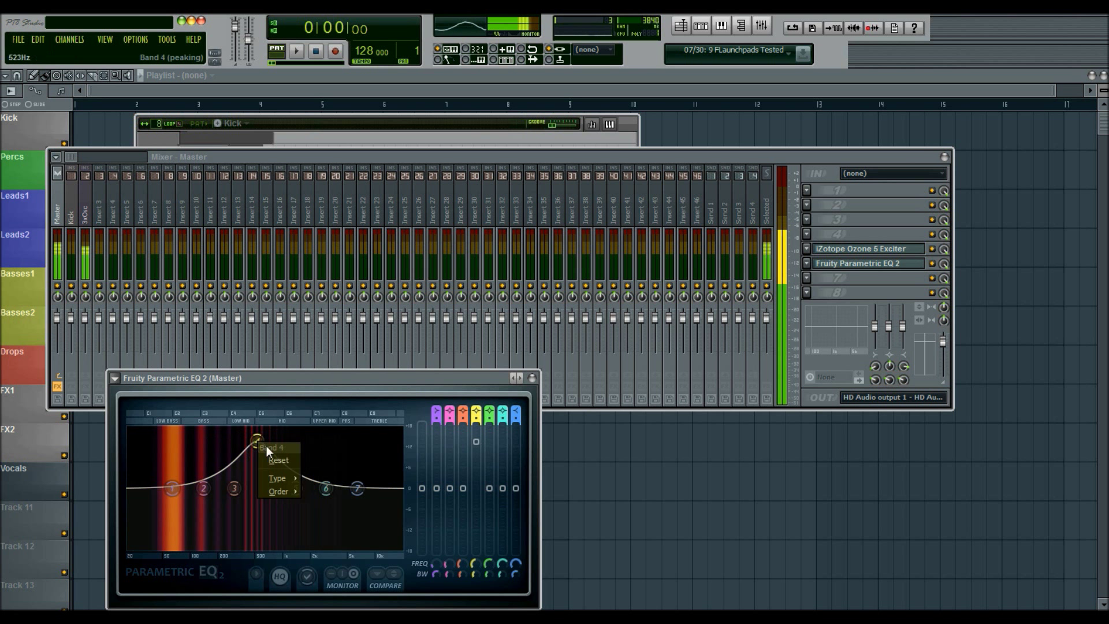
click(293, 461)
click(845, 264)
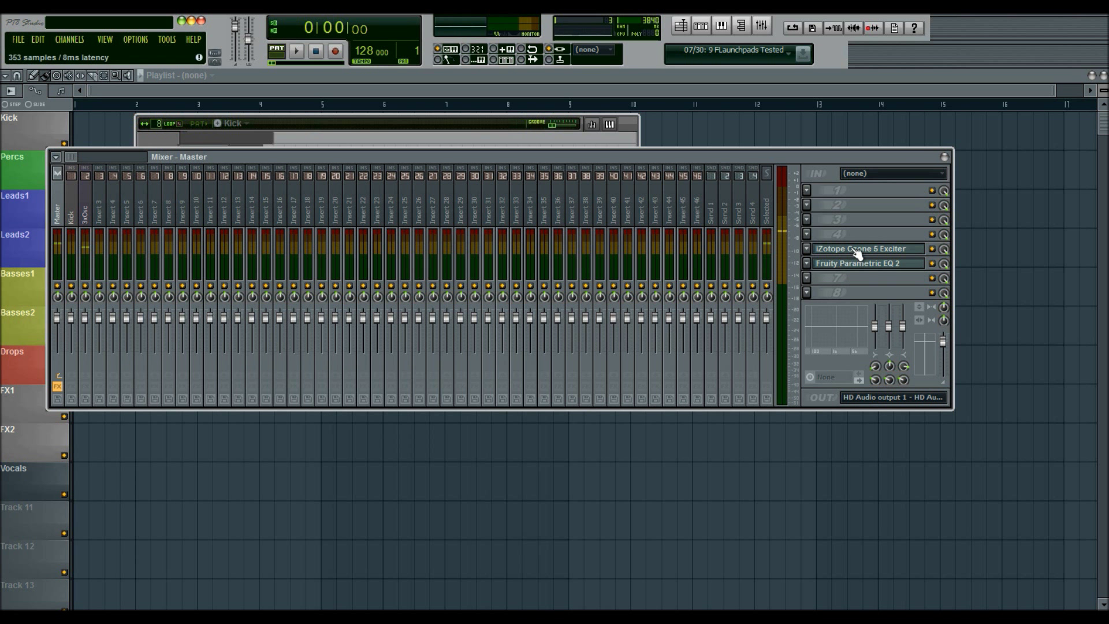
Switch the Ozone 5 Exciter to Dual Triode mode and lower its lowest-band amount to about 5.7.
click(859, 249)
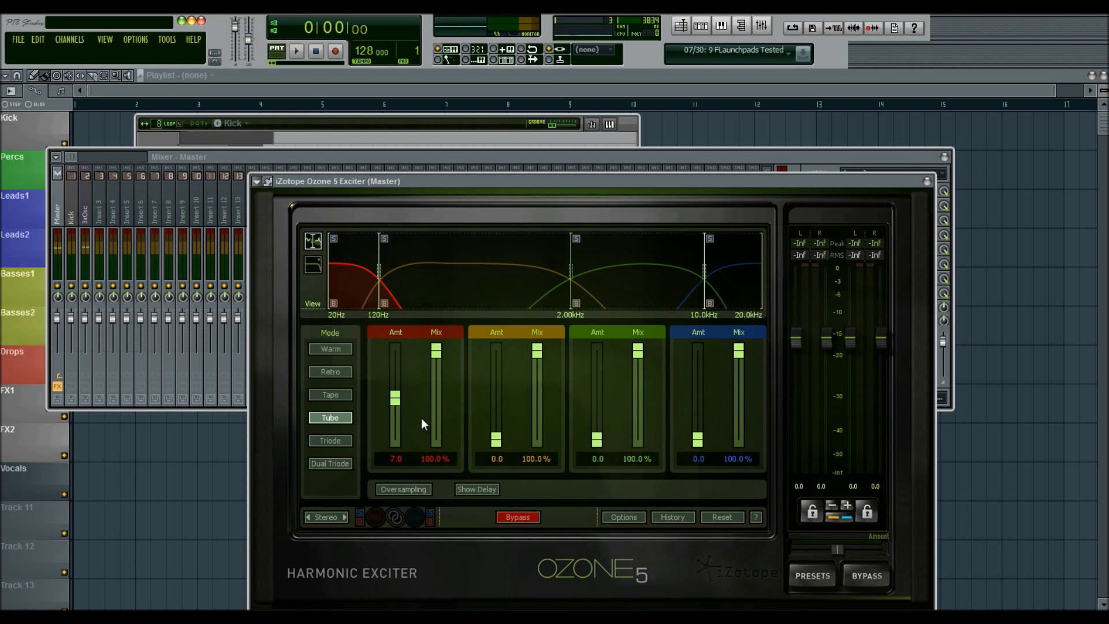
click(342, 463)
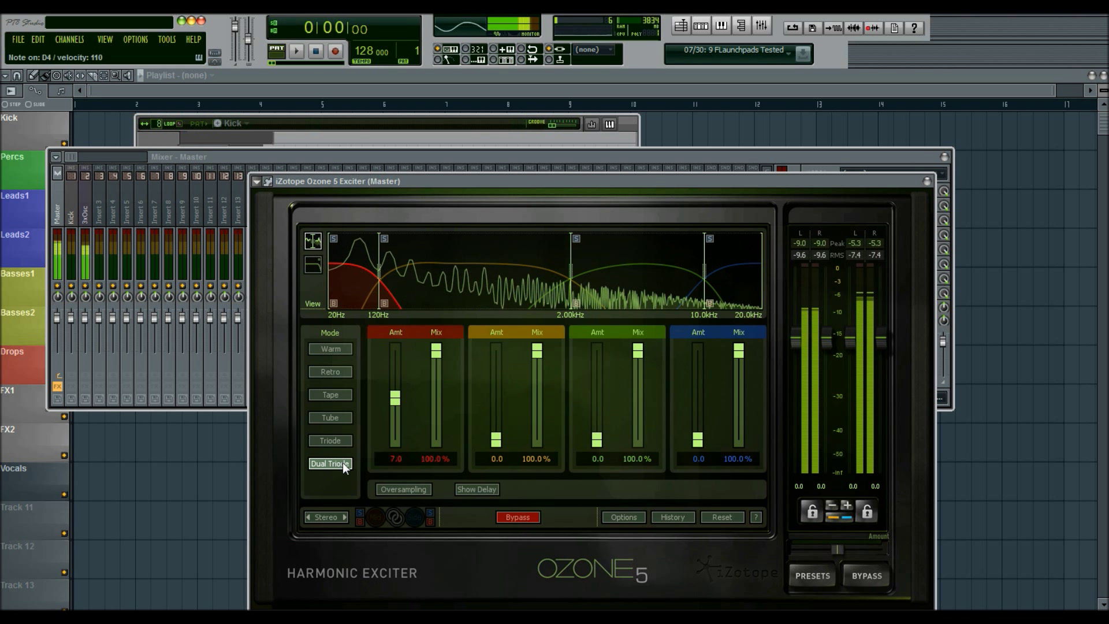
drag(395, 399, 397, 409)
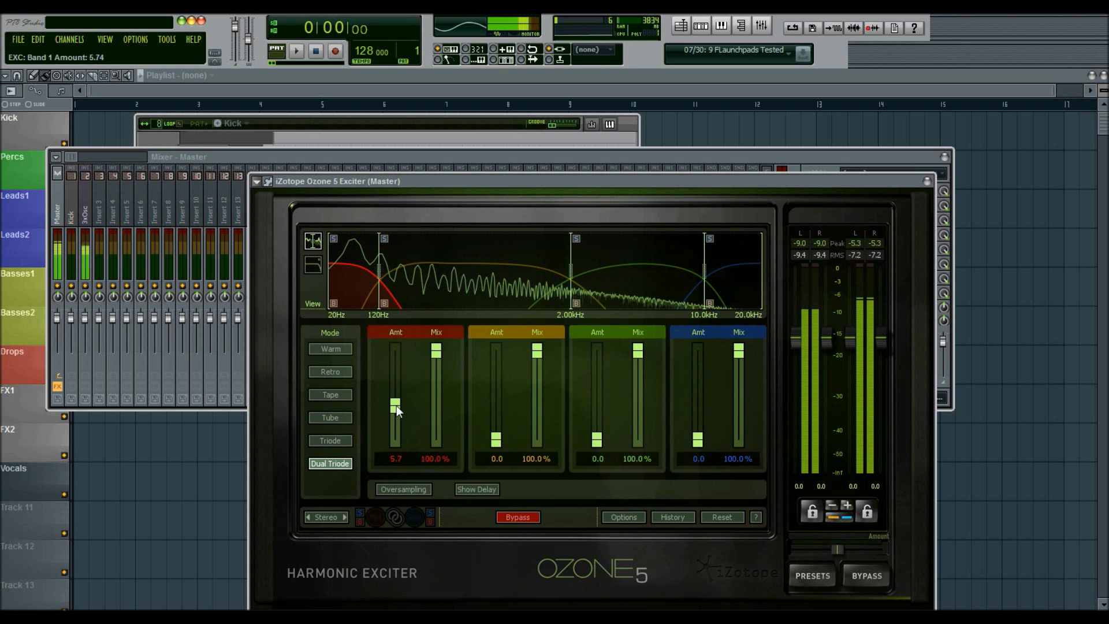
click(927, 181)
Try an 18 dB peaking boost on EQ band 3 at 336 Hz, reset the band and close the EQ.
click(890, 266)
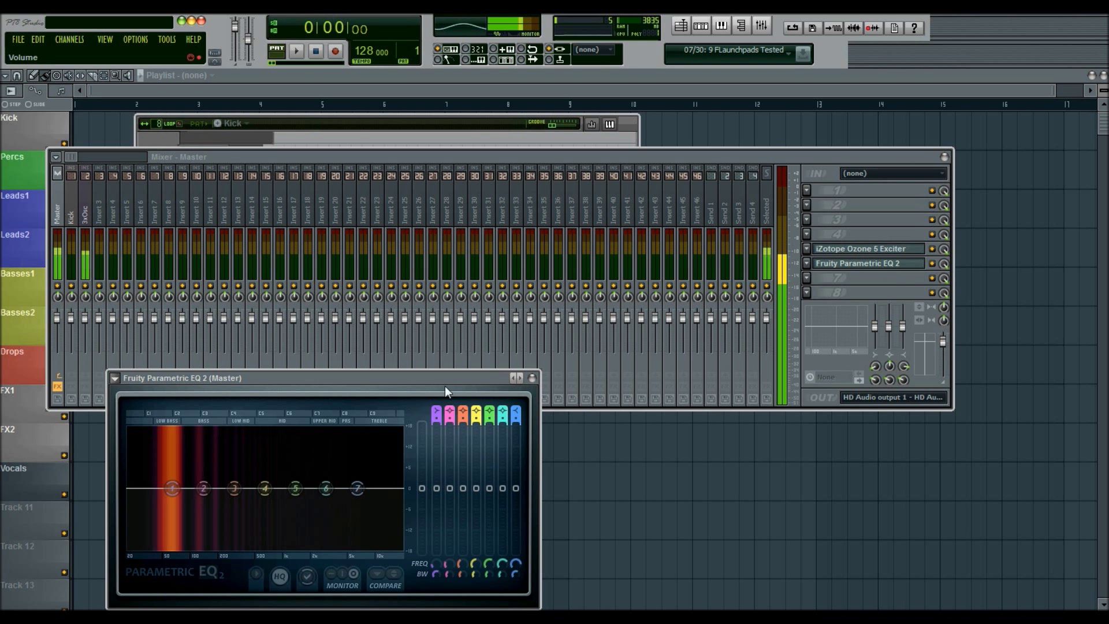
drag(234, 490, 238, 429)
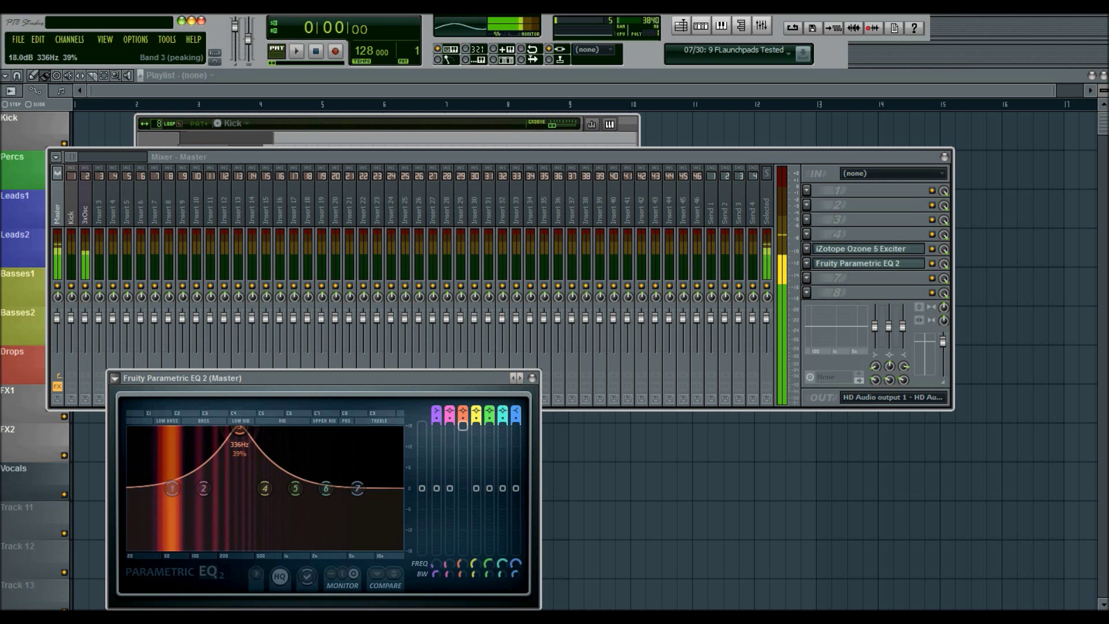
right_click(240, 427)
click(260, 447)
click(532, 377)
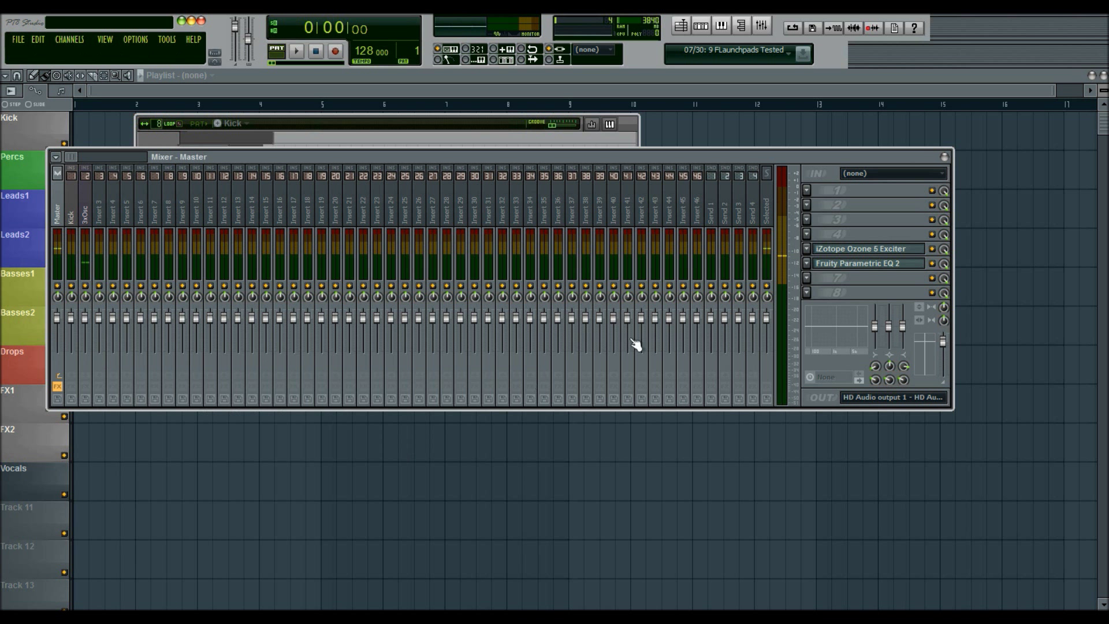
Review the Ozone 5 Exciter settings and the 3xOsc channel's instrument envelope settings, closing each window.
click(852, 250)
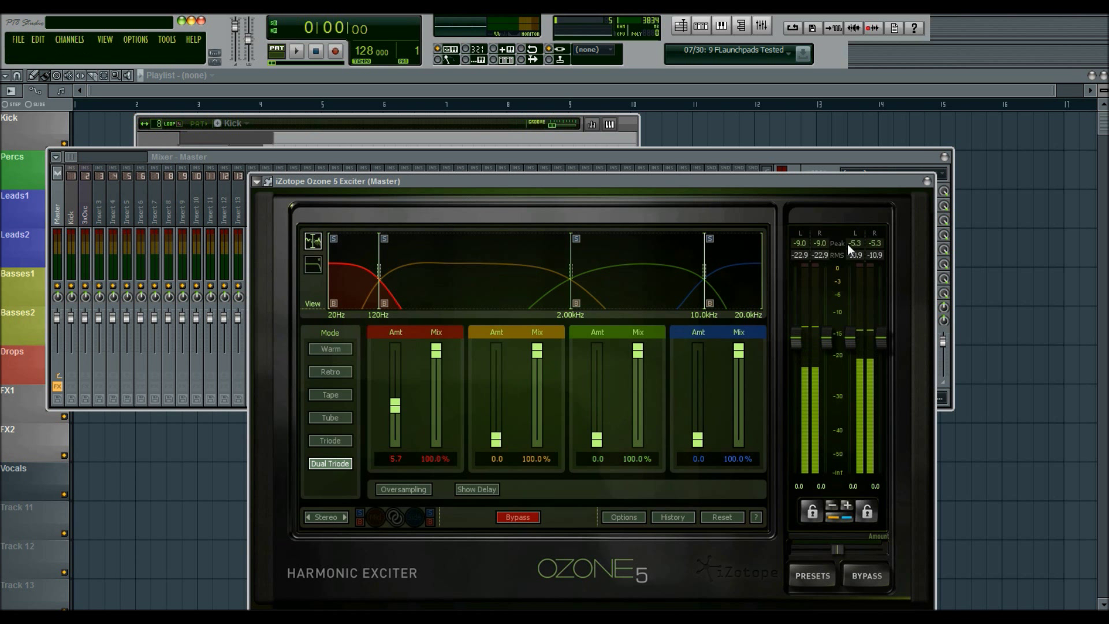
click(927, 183)
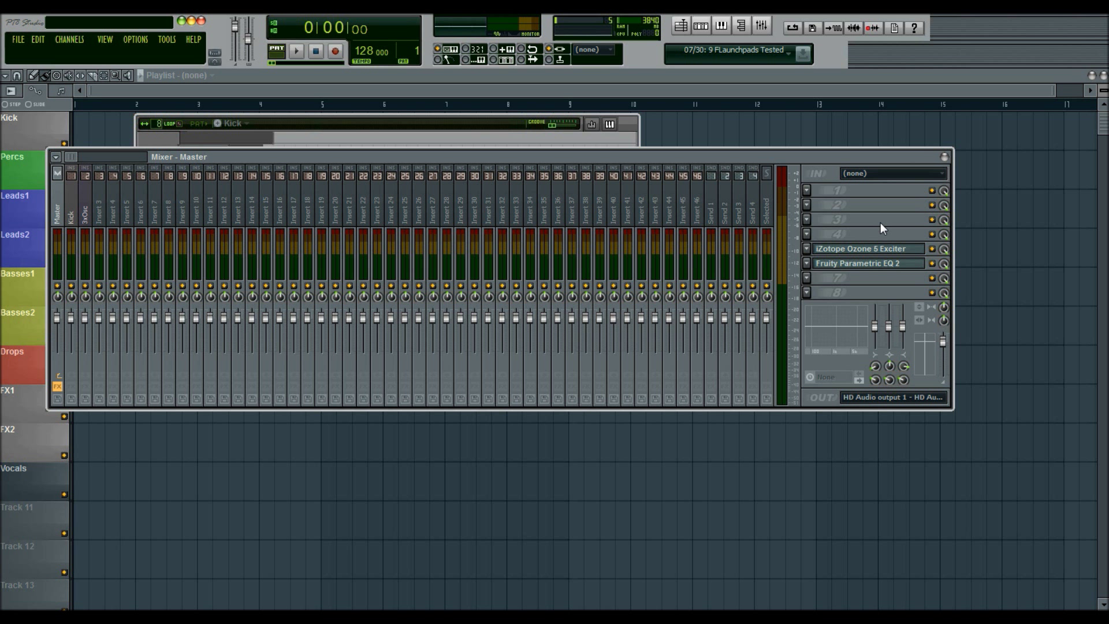
click(445, 121)
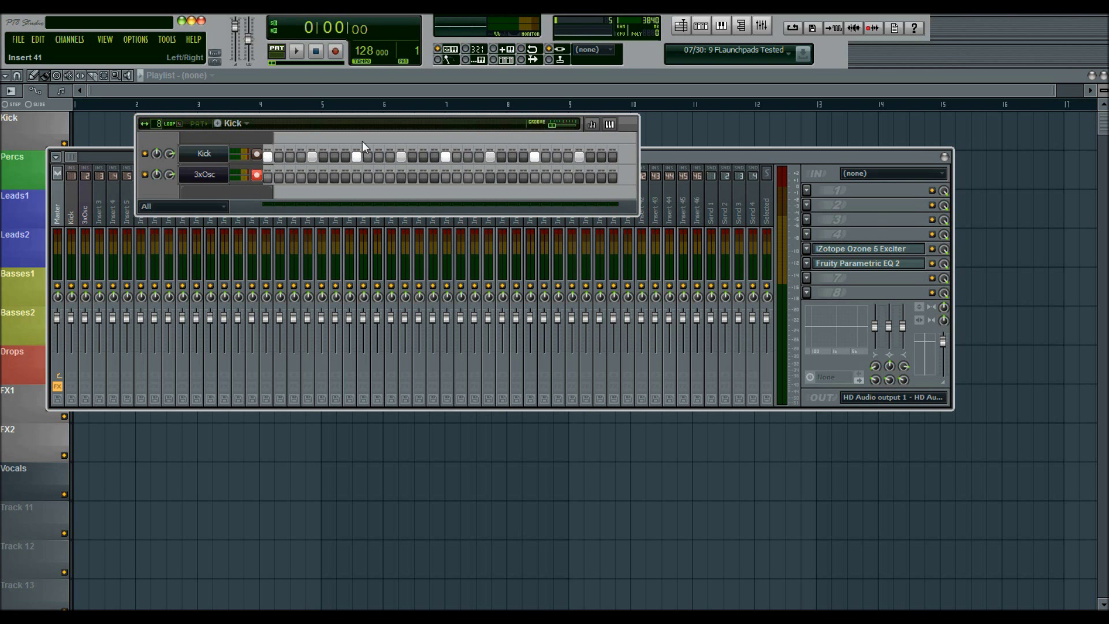
click(205, 174)
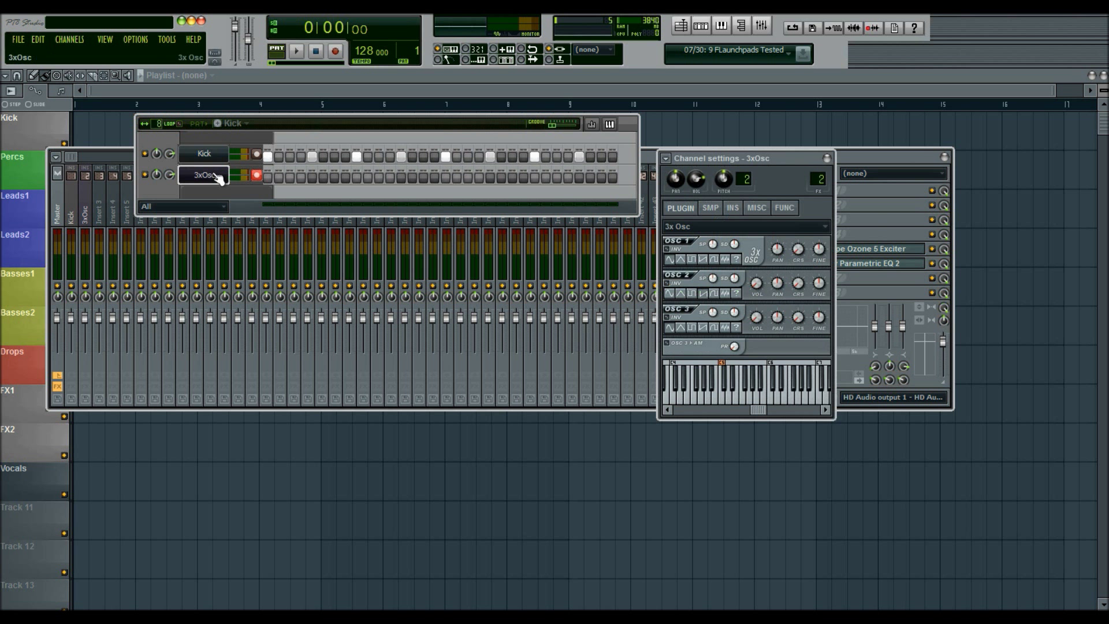
click(733, 209)
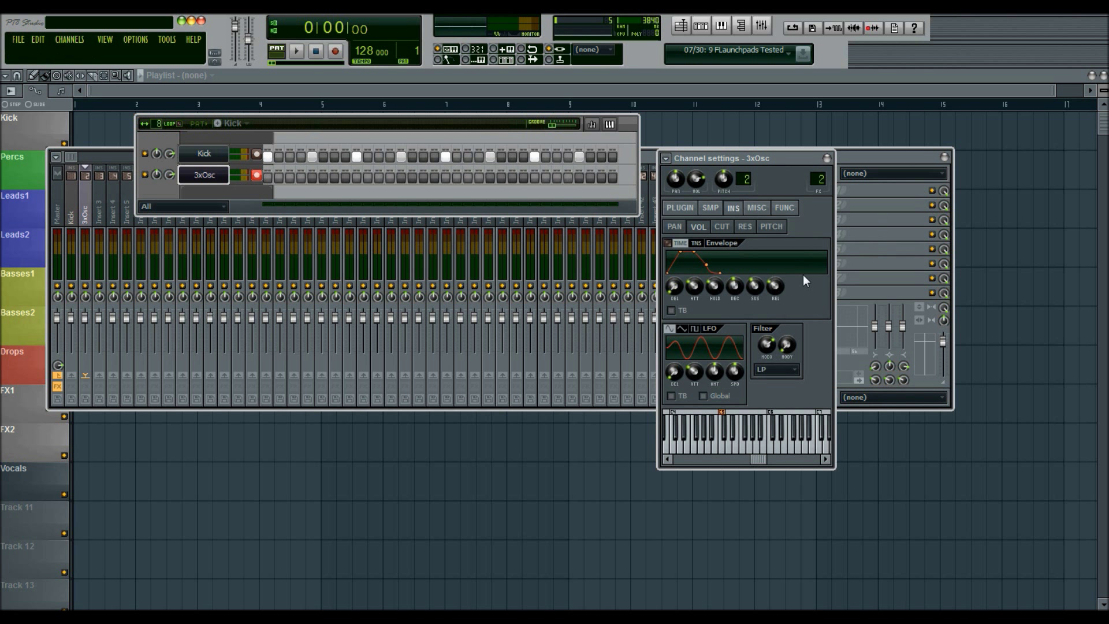
click(827, 157)
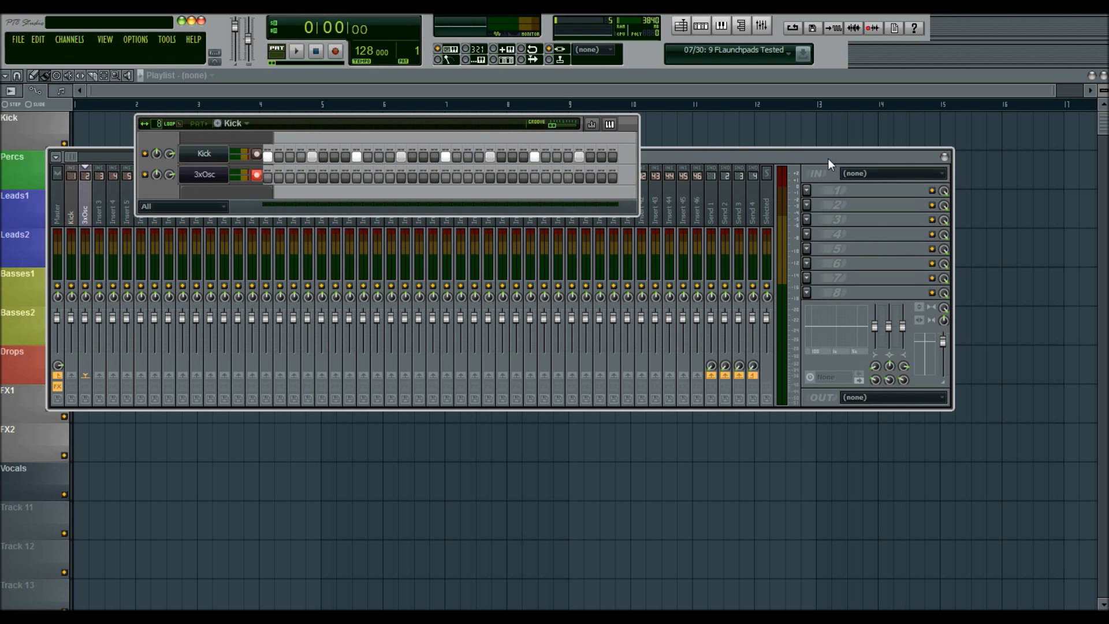
click(827, 158)
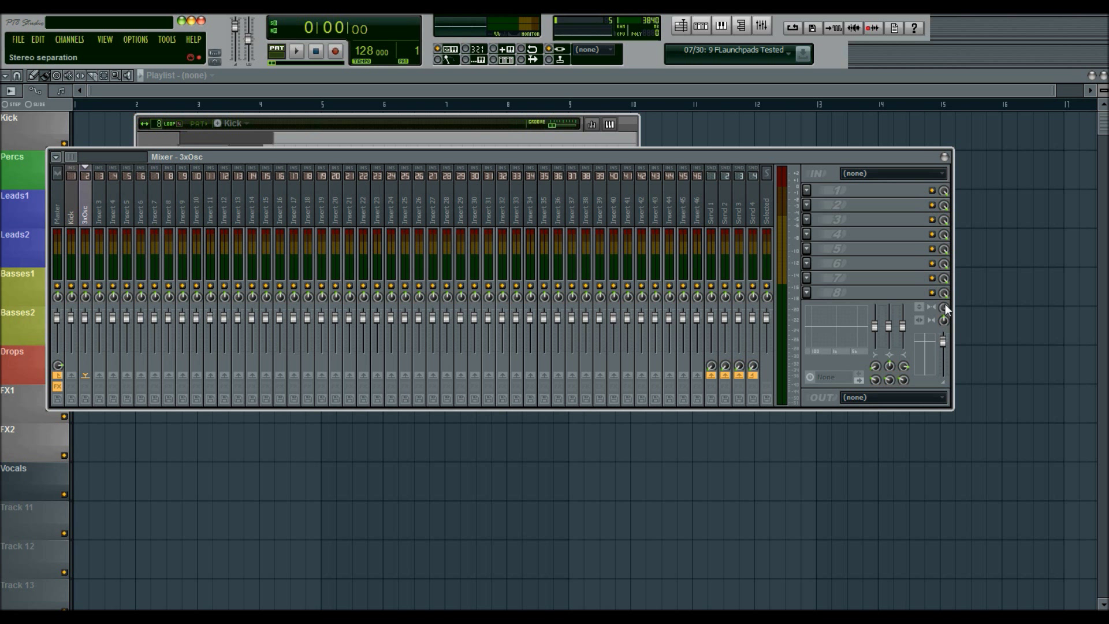
Try different stereo separation settings on the 3xOsc mixer track.
drag(945, 307, 945, 295)
right_click(944, 304)
click(950, 313)
mouse_move(945, 308)
mouse_down()
mouse_move(943, 321)
mouse_move(944, 293)
mouse_move(944, 335)
mouse_move(943, 312)
mouse_up()
right_click(948, 325)
key(Escape)
Load EngineersFilter in slot 7 of the Master track and set its filter order to 5.
click(60, 212)
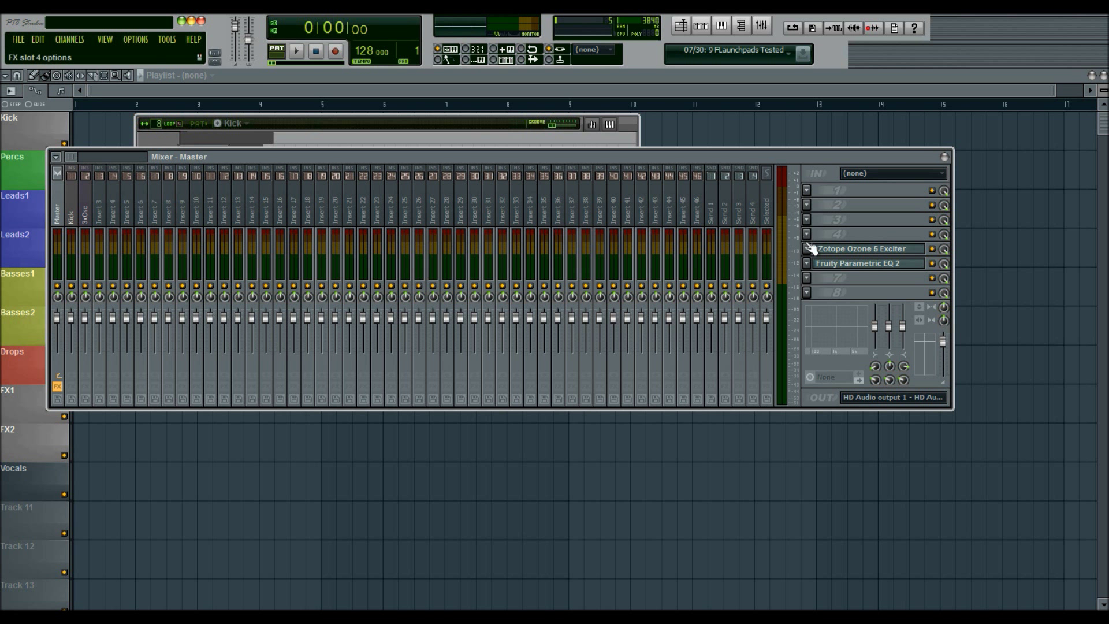
click(804, 275)
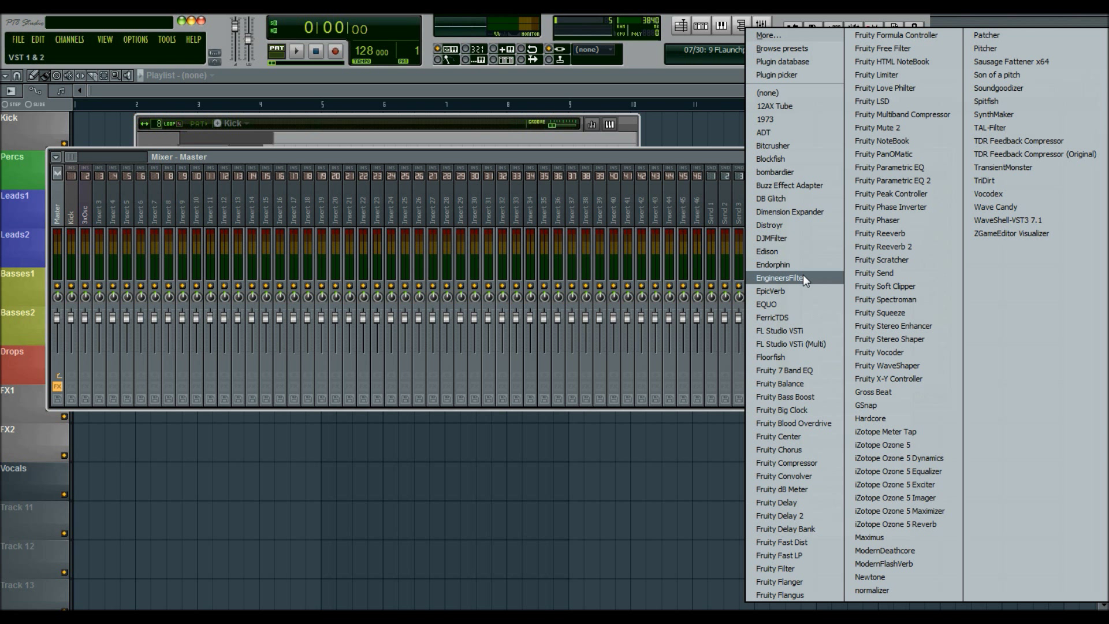
click(833, 278)
drag(404, 411, 384, 425)
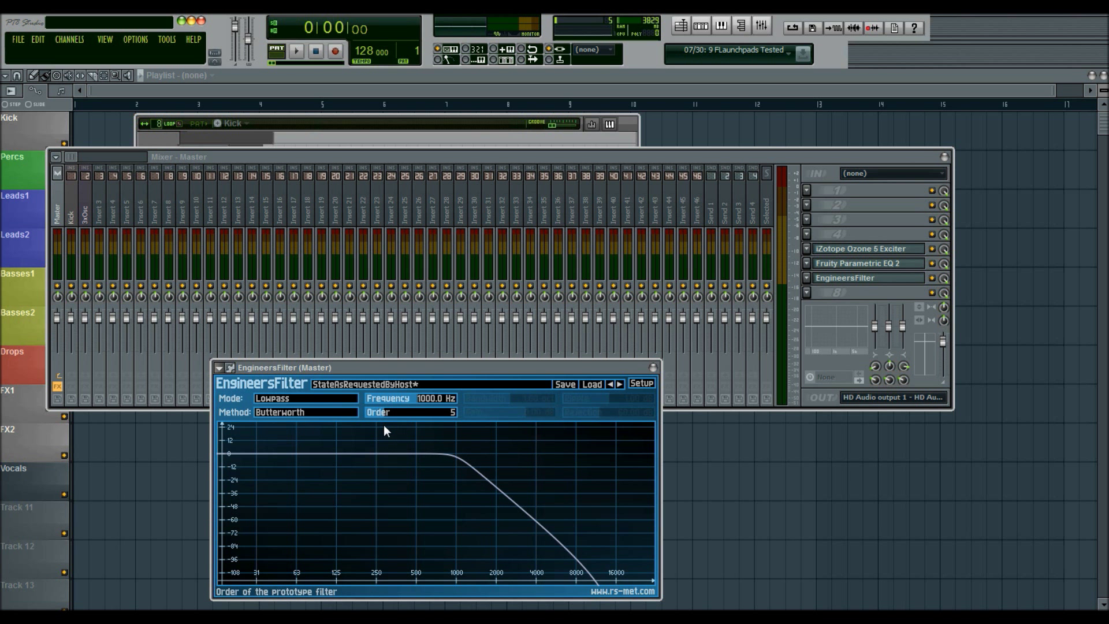
Rearrange the Master track's effects: Ozone 5 Exciter in slot 6, EngineersFilter in slot 7 and Fruity Parametric EQ 2 in slot 8.
click(653, 367)
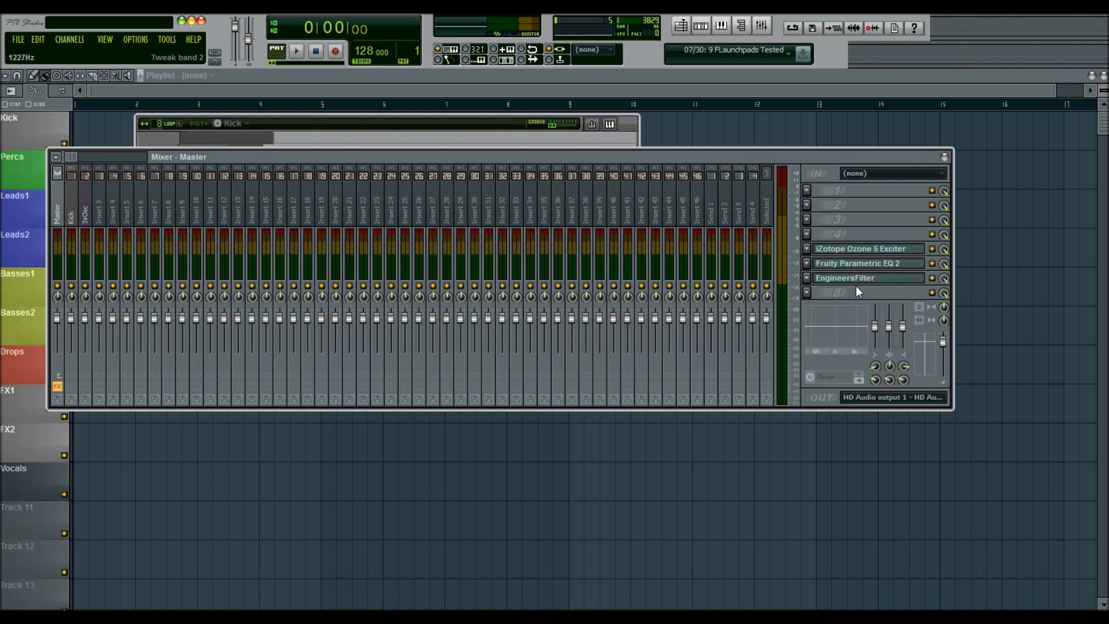
key(alt+Down)
key(alt+Down)
key(alt+Down)
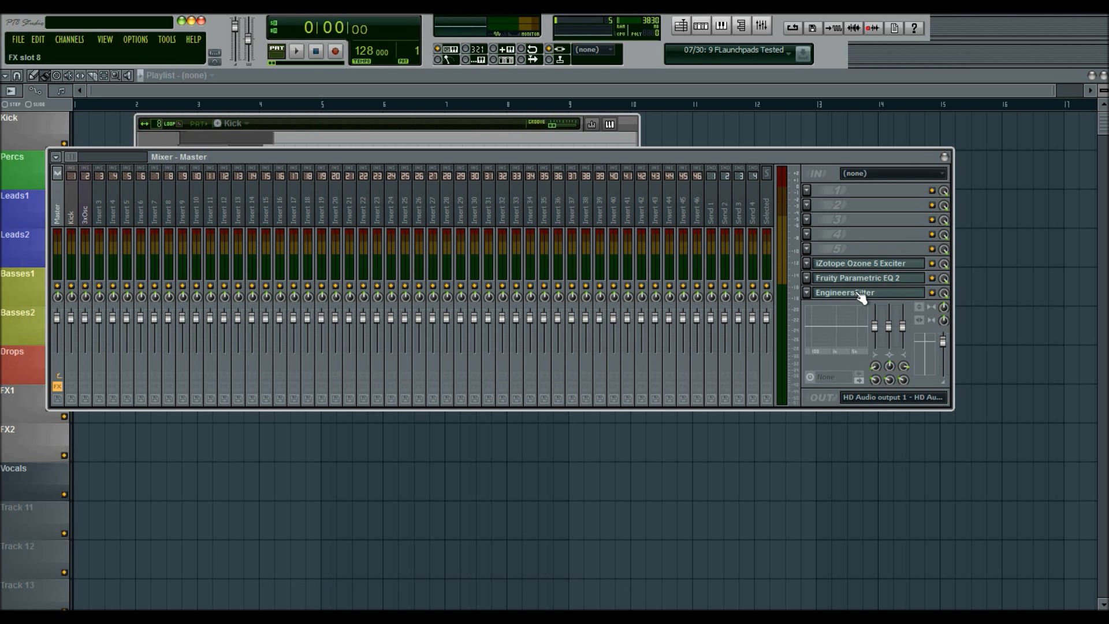
drag(896, 263, 886, 297)
Compare the sub bass spectrum in Fruity Parametric EQ 2 with EngineersFilter enabled and bypassed, and review the filter's lowpass curve.
click(888, 282)
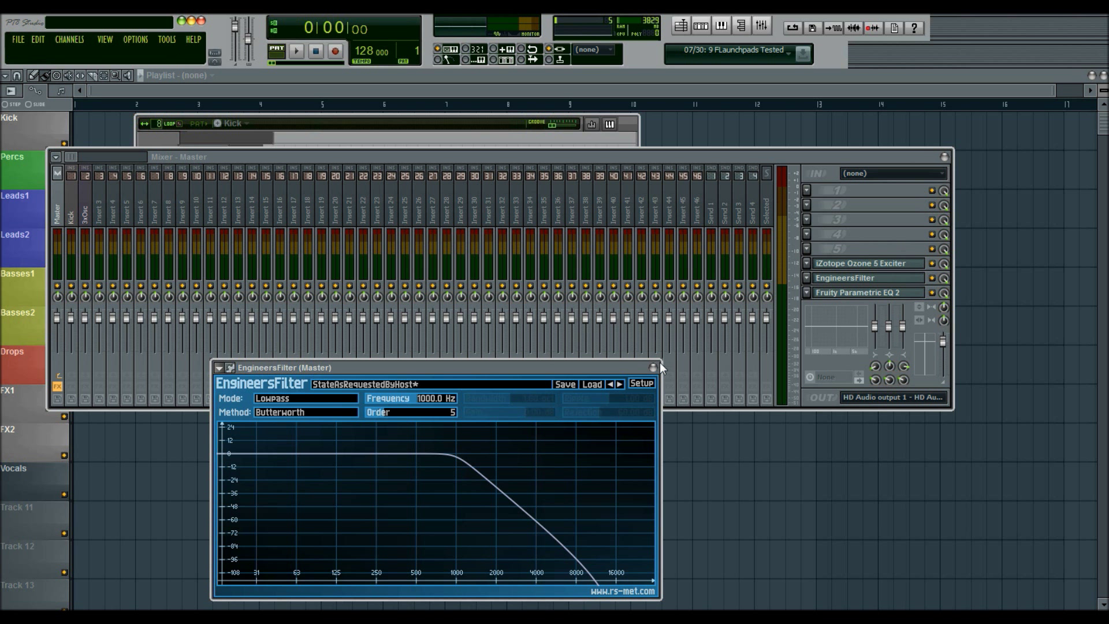
click(658, 367)
click(888, 296)
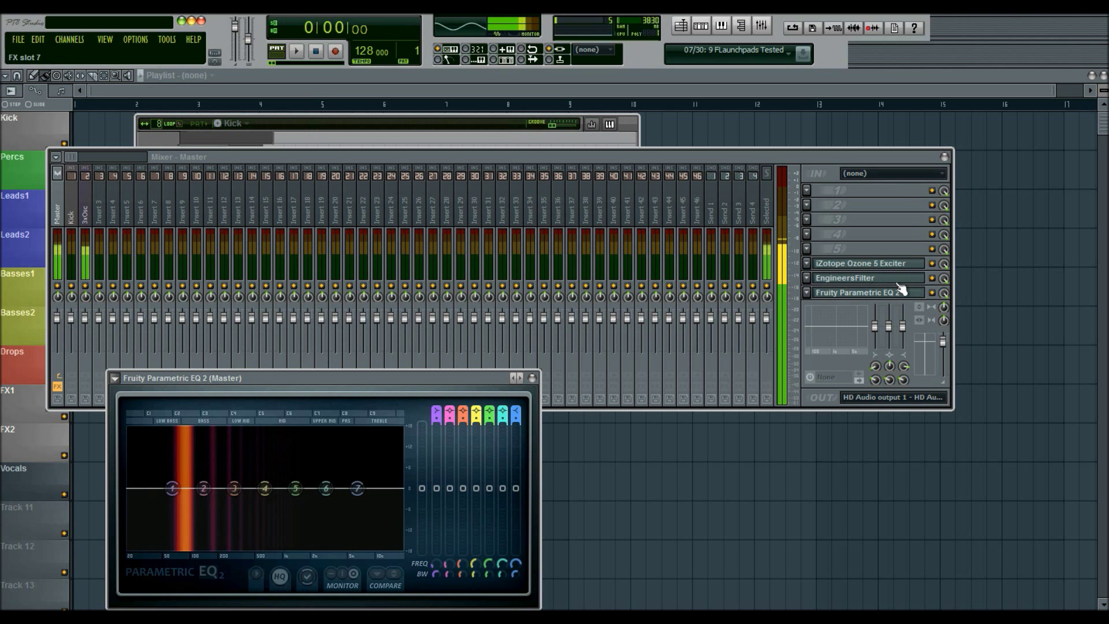
click(933, 279)
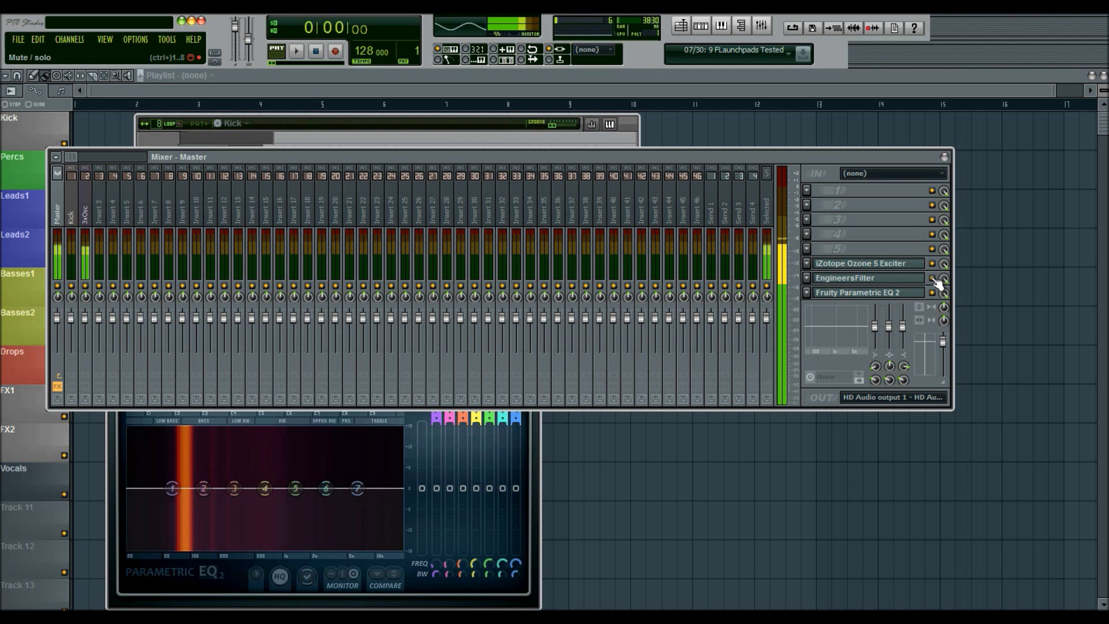
click(916, 280)
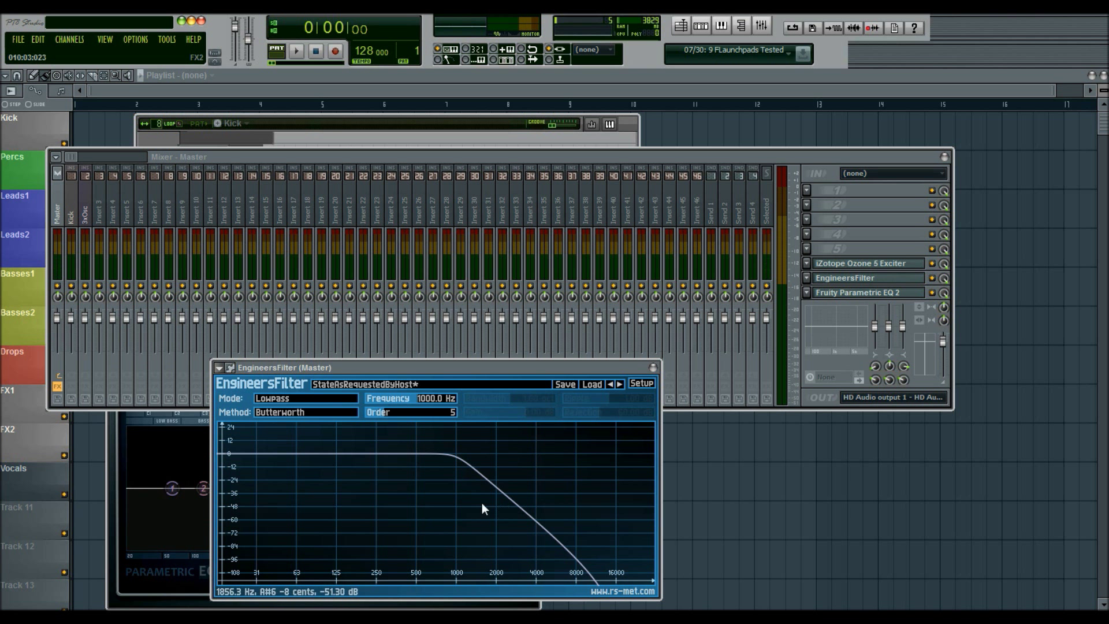
click(653, 368)
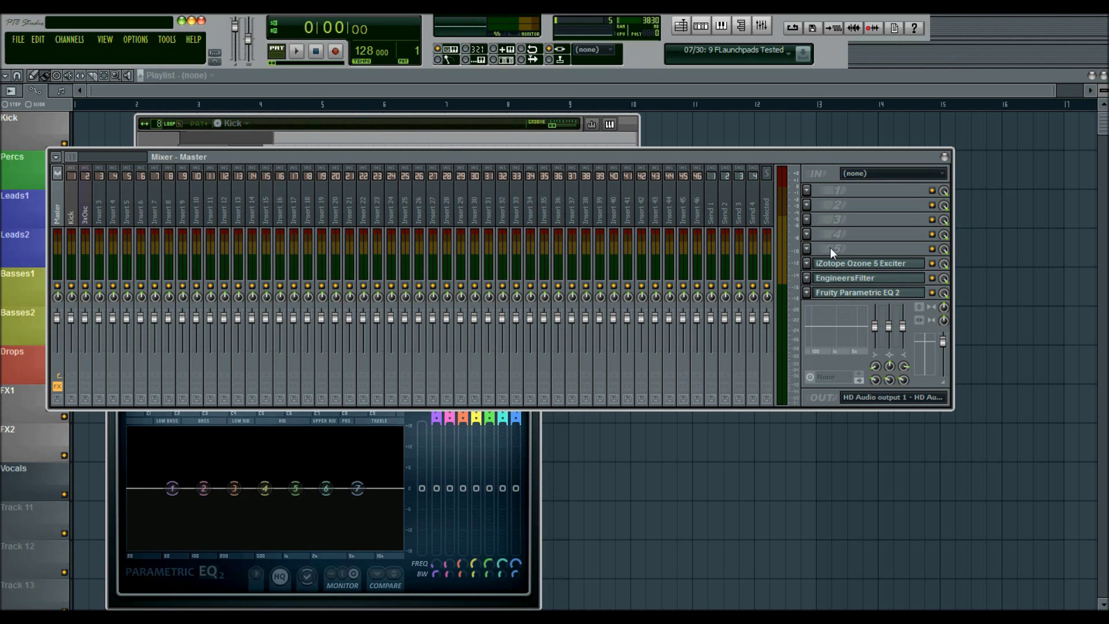
Remove EngineersFilter from slot 7 of the Master track.
click(813, 285)
mouse_move(813, 293)
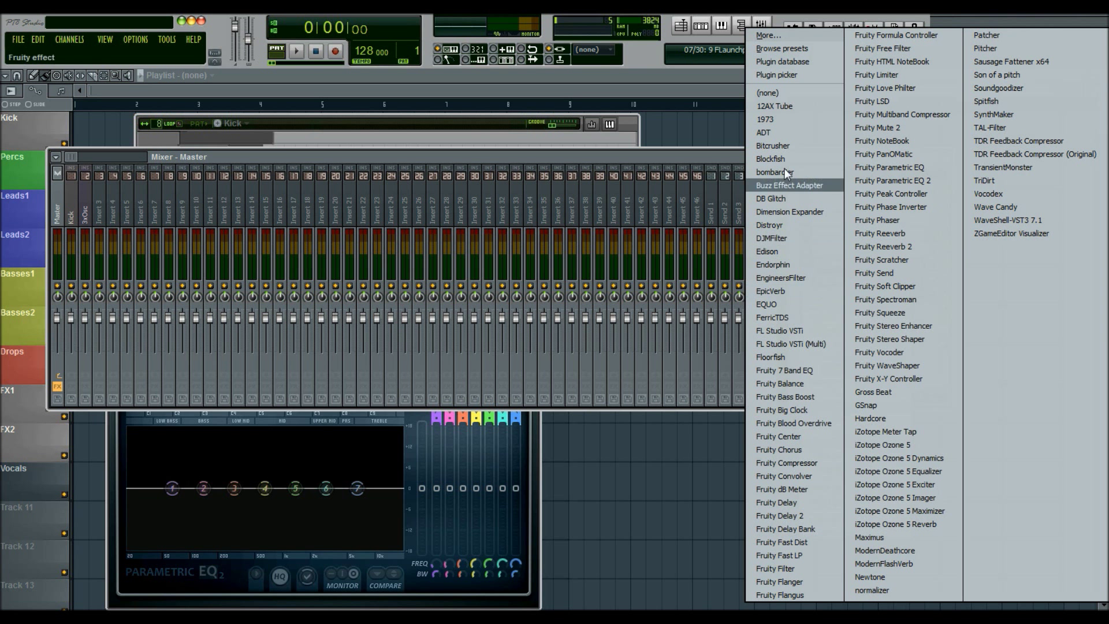
click(781, 92)
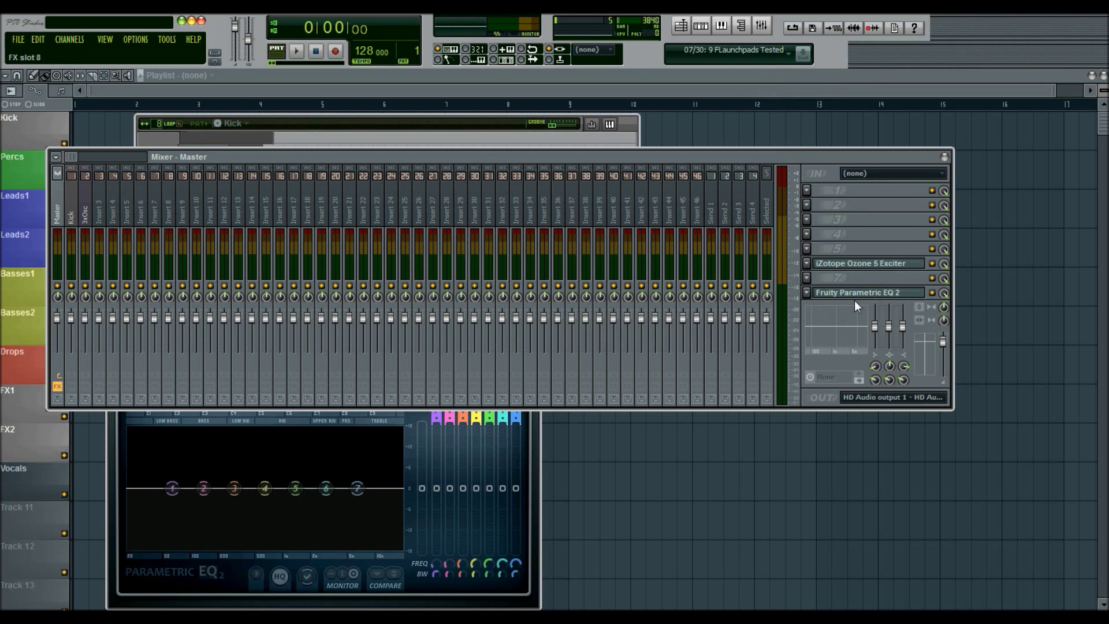
click(454, 137)
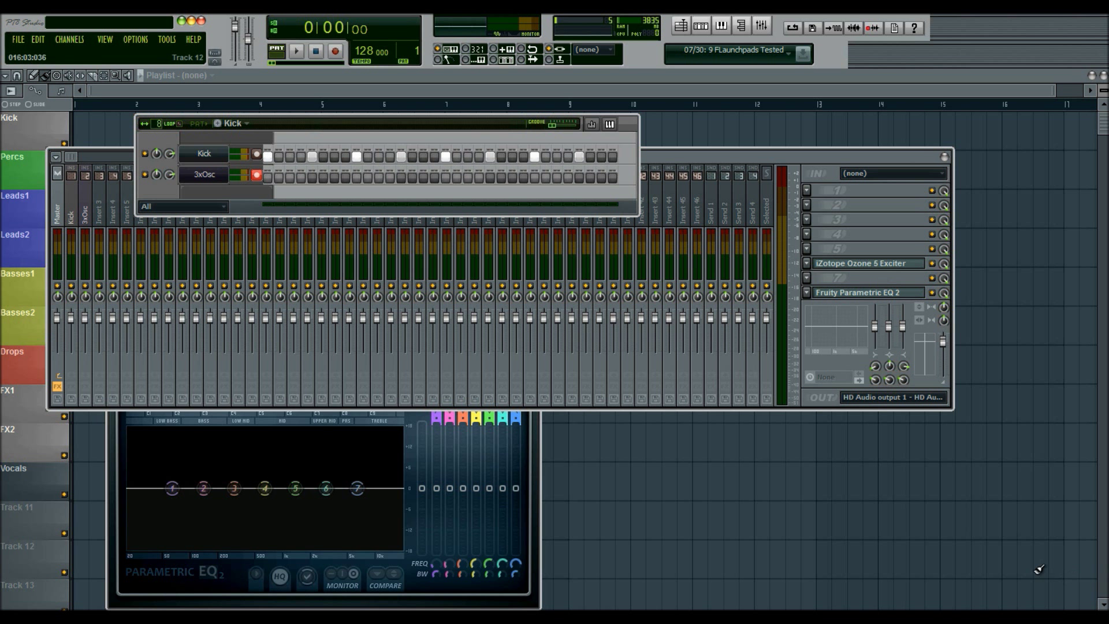
click(989, 607)
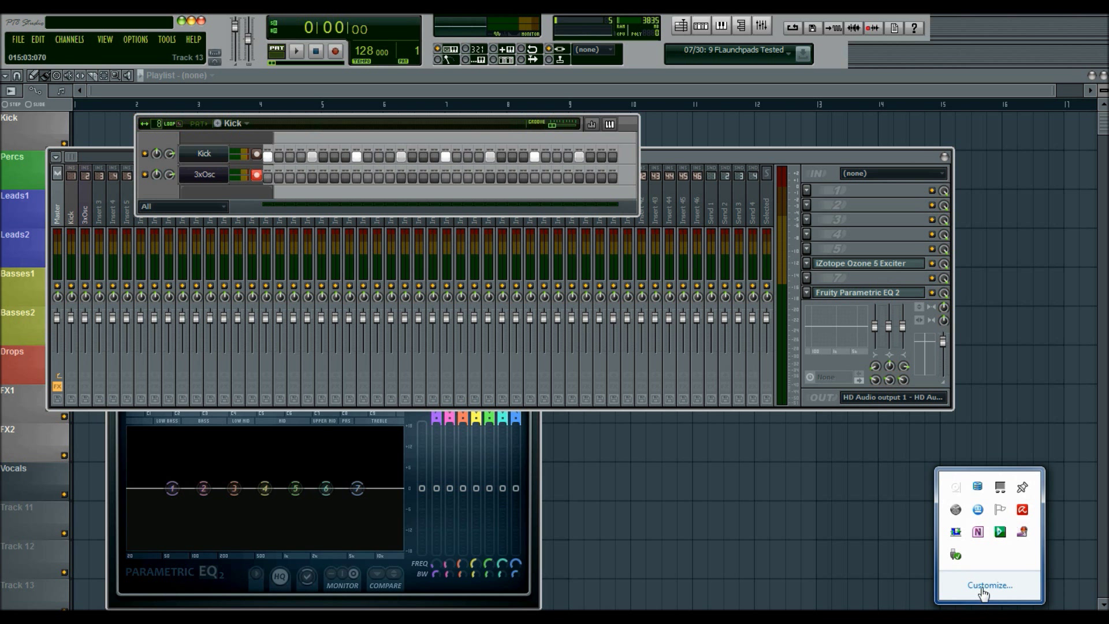
right_click(1022, 532)
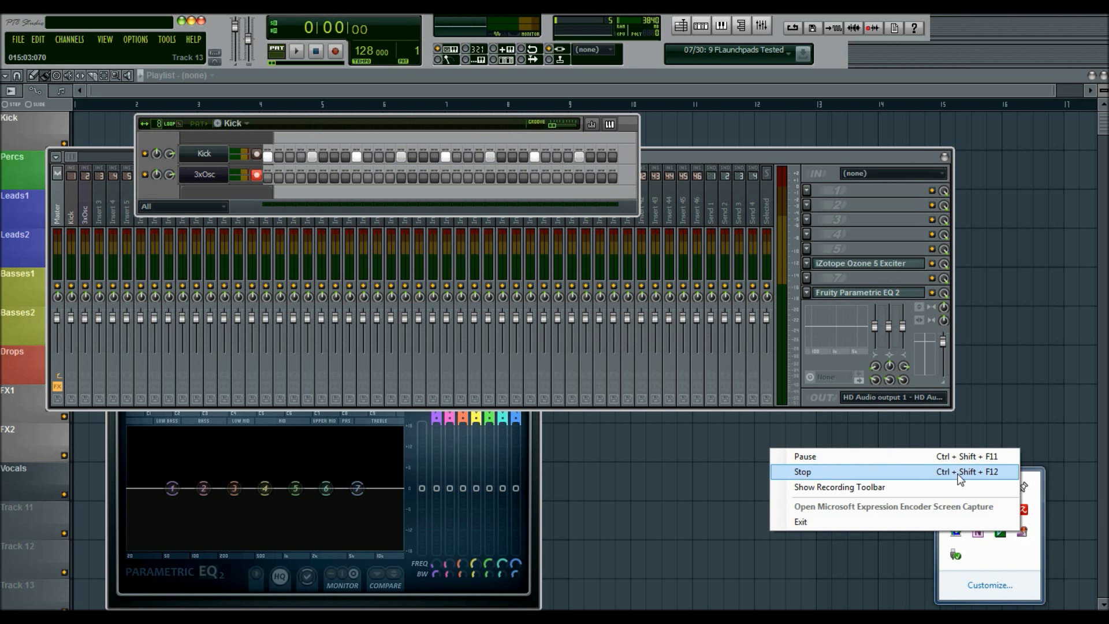